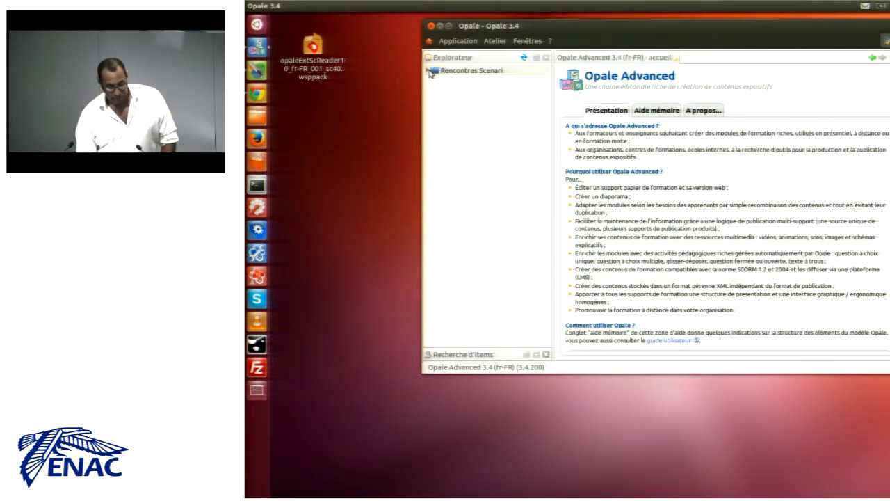
# Expand the Rencontres Scenari space in the explorer, and reposition and enlarge the window
pyautogui.click(428, 72)
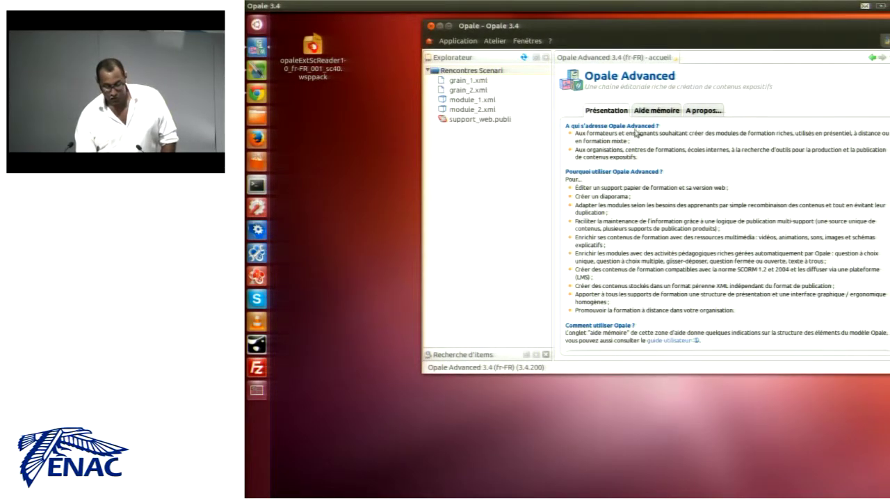
pyautogui.moveTo(749, 30); pyautogui.dragTo(659, 67)
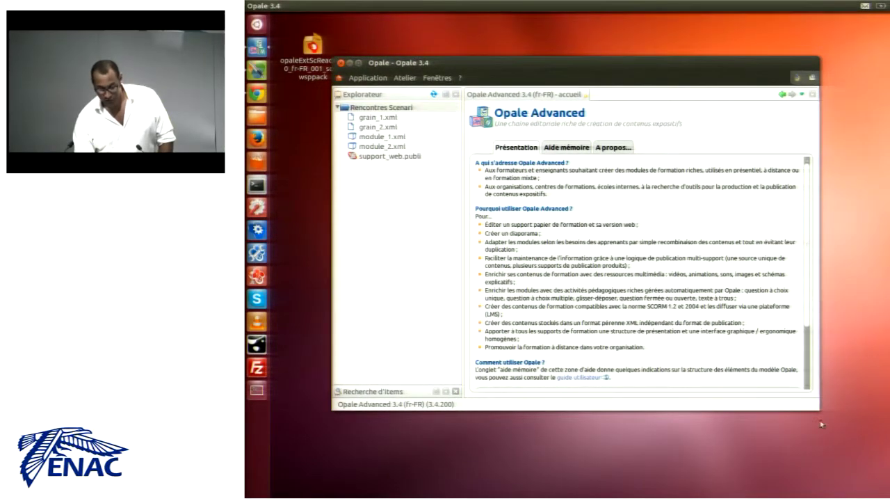
pyautogui.moveTo(818, 410); pyautogui.dragTo(868, 456)
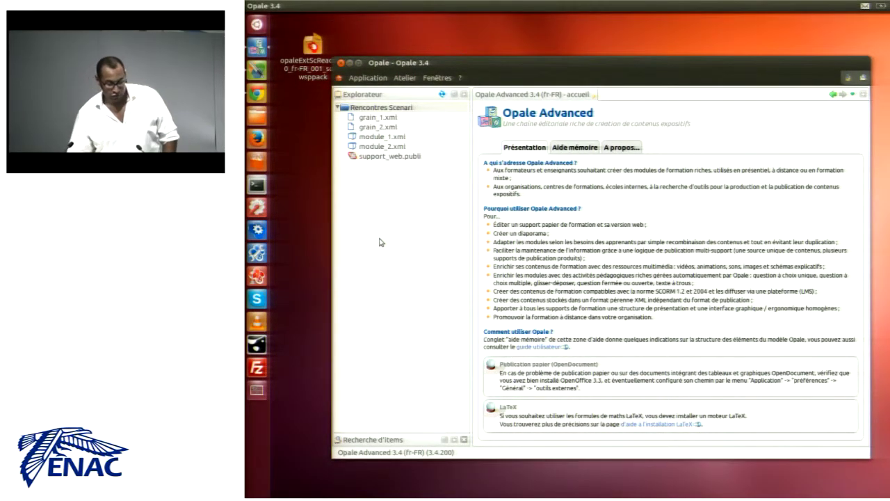
# Open grain_1.xml and module_1.xml, and briefly unfold the module's Dublin-core and LomFr indexing section
pyautogui.click(380, 127)
pyautogui.doubleClick(379, 117)
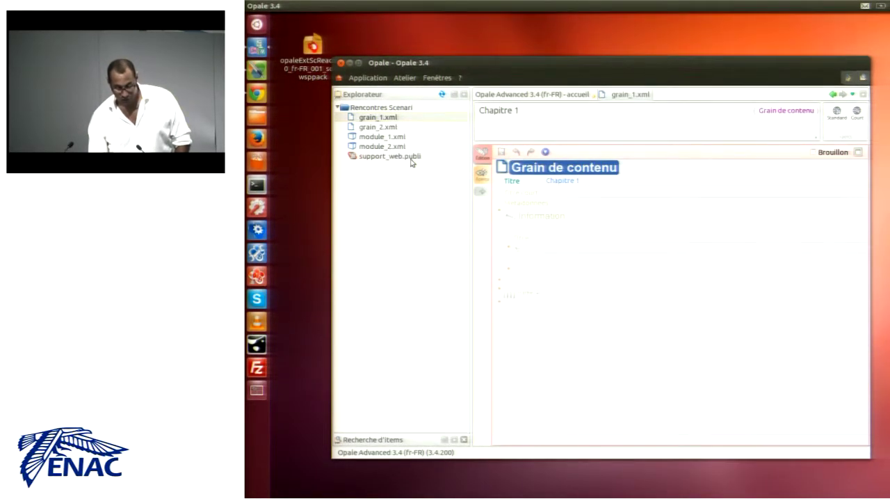
pyautogui.doubleClick(393, 137)
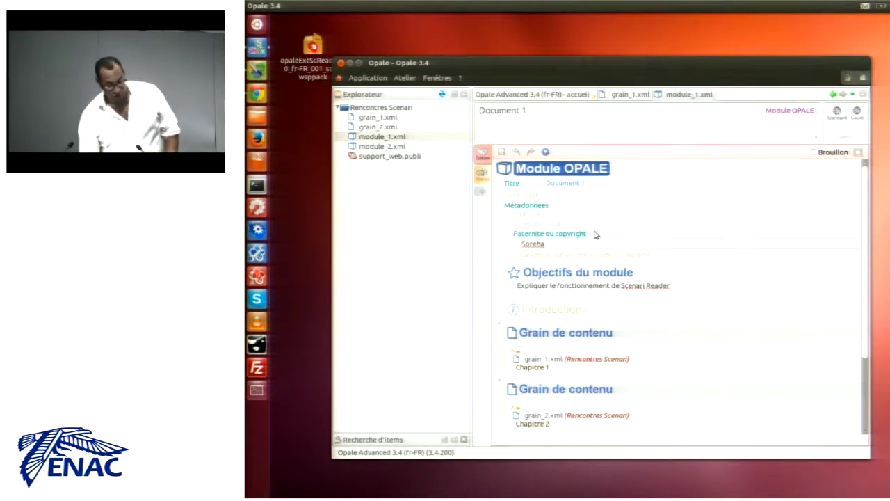
pyautogui.click(525, 258)
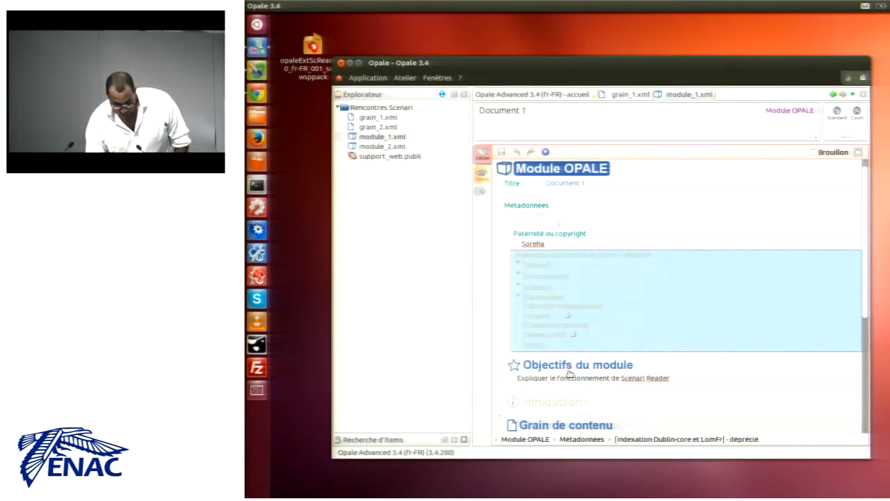
pyautogui.click(537, 257)
# Write the introduction paragraph "Bonjour c'est l'intro il est 17h36" in module_1.xml and save the module
pyautogui.click(542, 313)
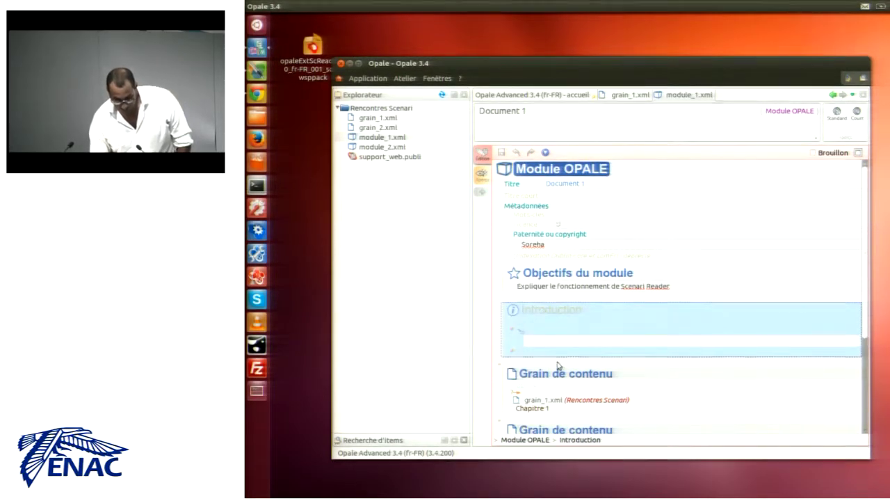
pyautogui.click(556, 342)
pyautogui.write('Bonjour dsz')
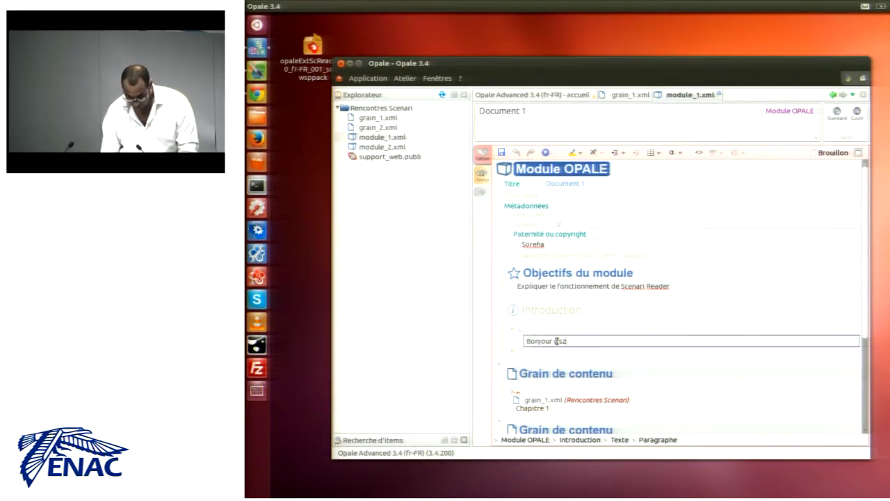
pyautogui.write("c'")
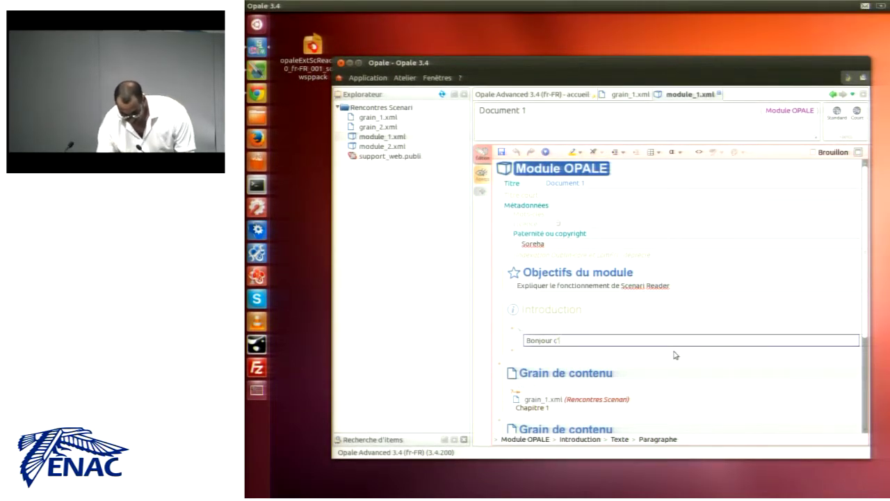
pyautogui.write("est l'int")
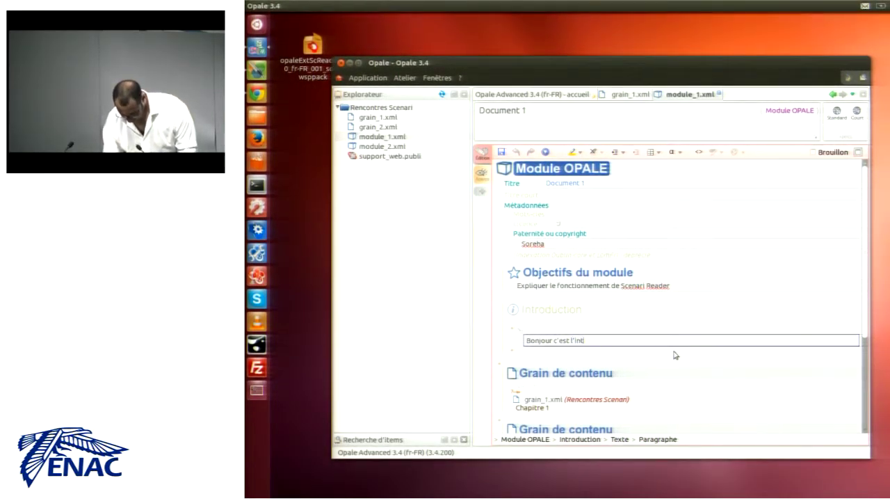
pyautogui.write('ro il est')
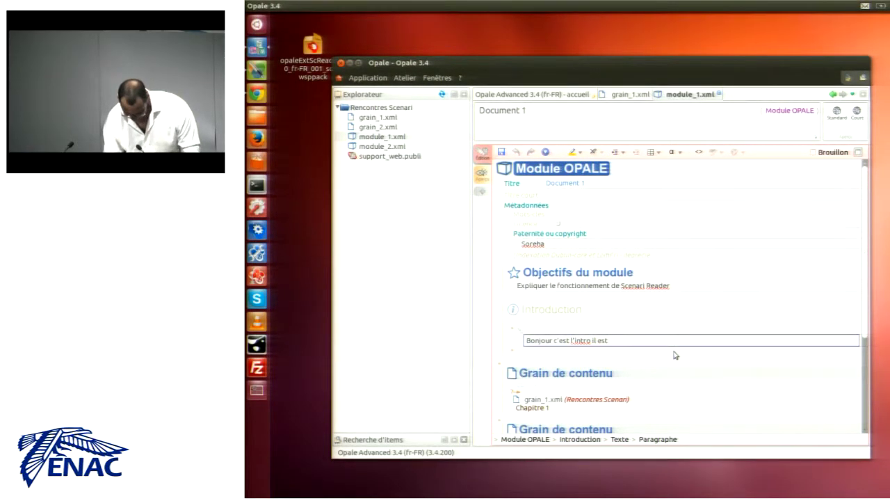
pyautogui.write(' t7')
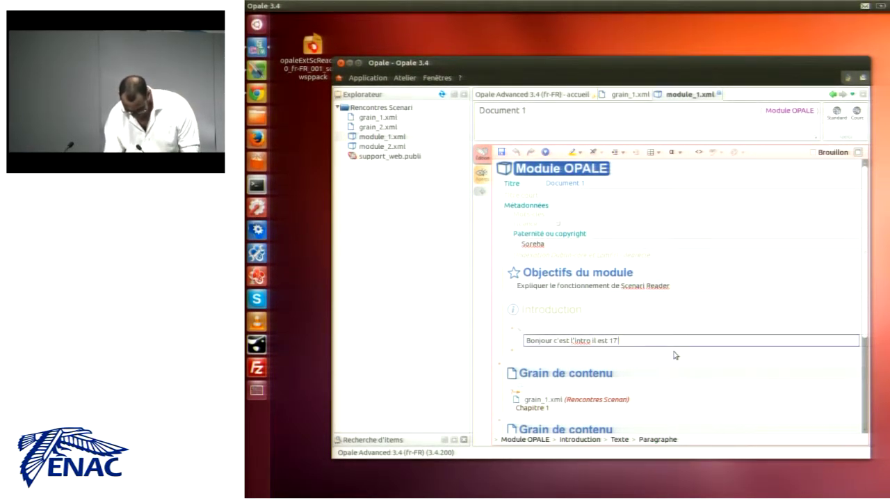
pyautogui.write('h36')
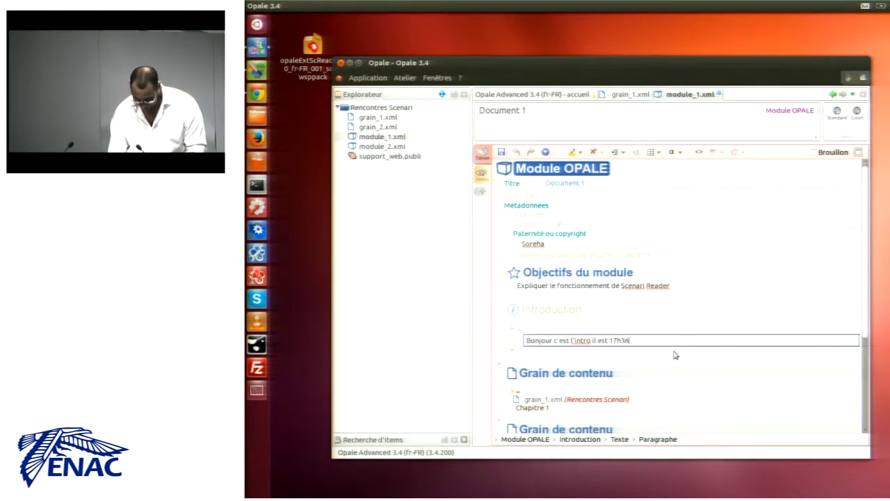
pyautogui.hotkey('ctrl', 's')
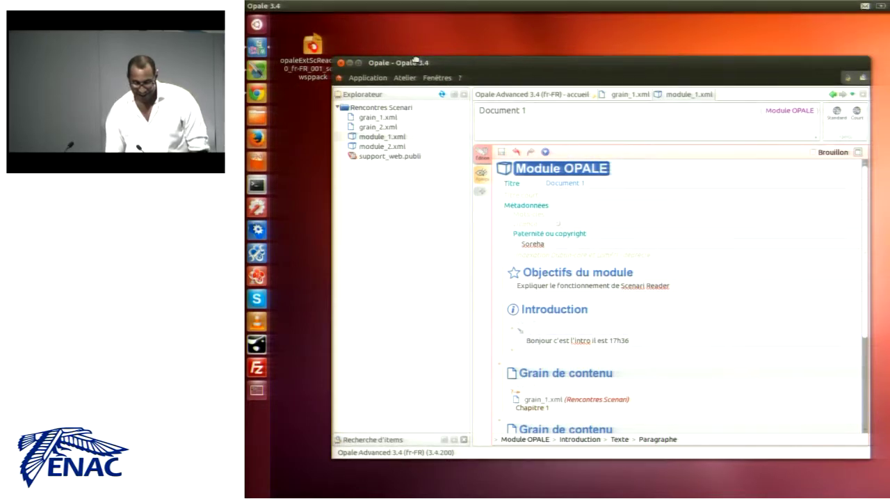
# Install the pack opaleExtScReader1-0_fr-FR_001_sc40.wsppack from the Bureau folder and close the pack manager
pyautogui.moveTo(420, 62); pyautogui.dragTo(499, 47)
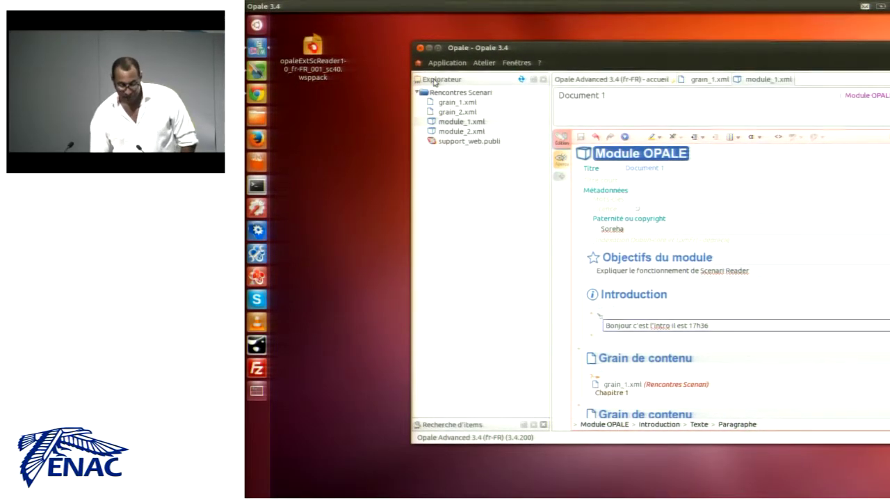
pyautogui.click(418, 63)
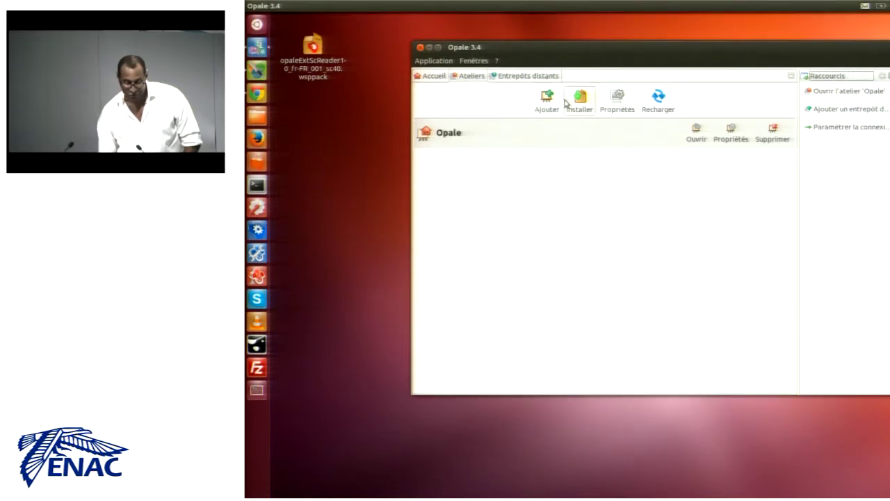
pyautogui.click(577, 103)
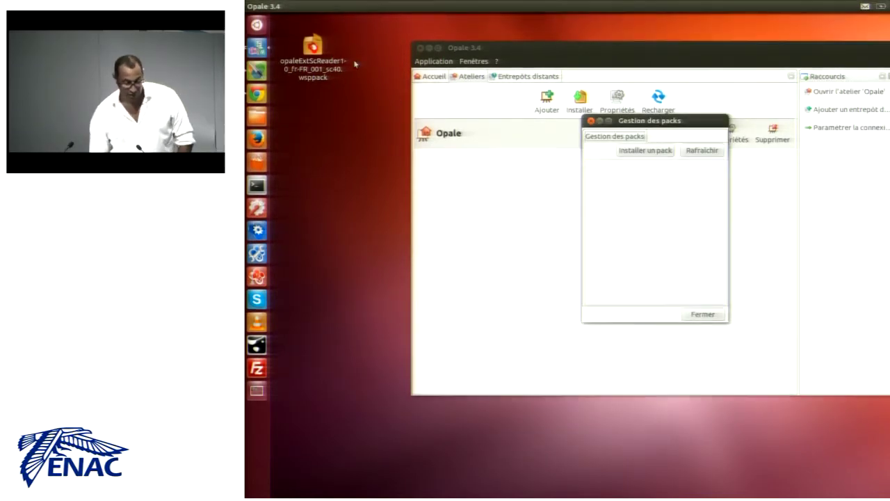
pyautogui.click(646, 151)
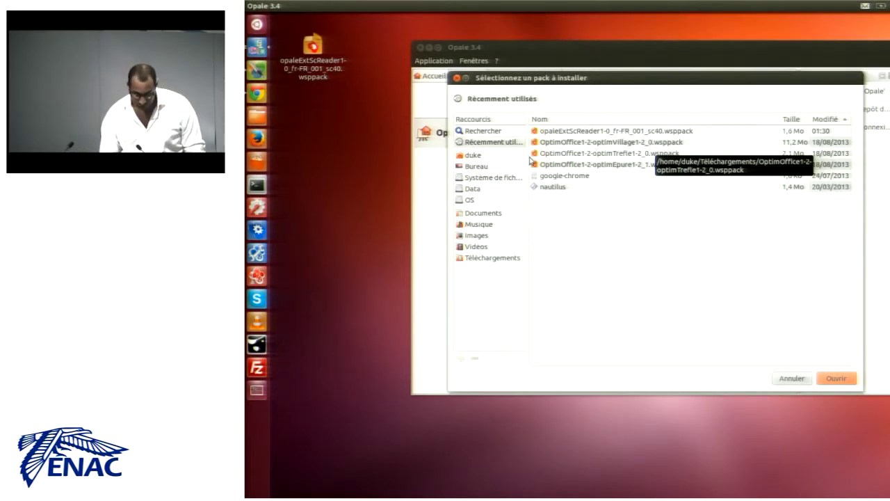
pyautogui.click(484, 169)
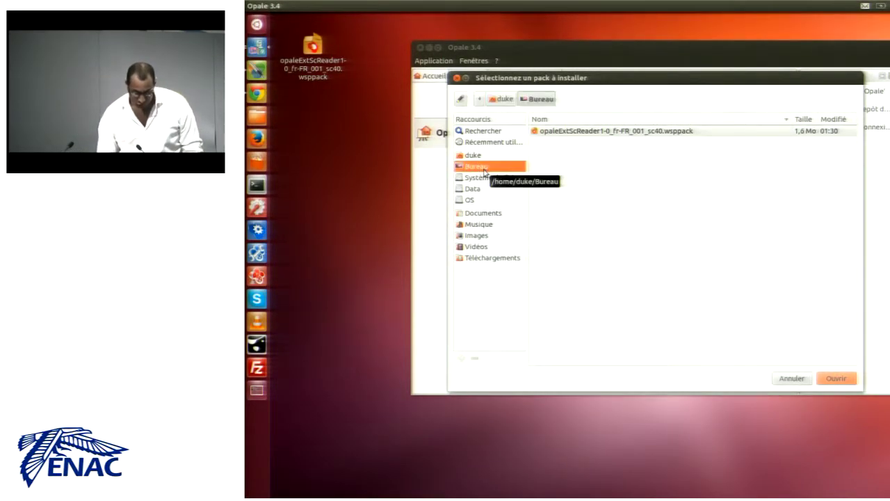
pyautogui.doubleClick(590, 132)
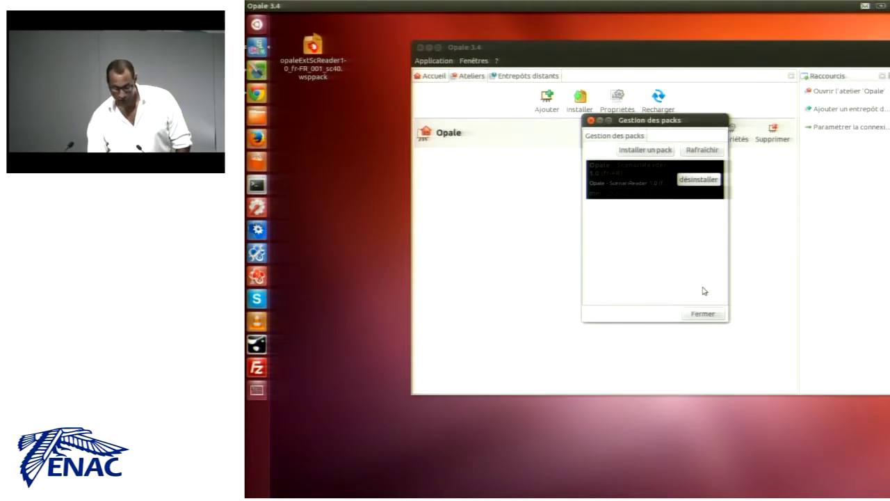
pyautogui.click(712, 318)
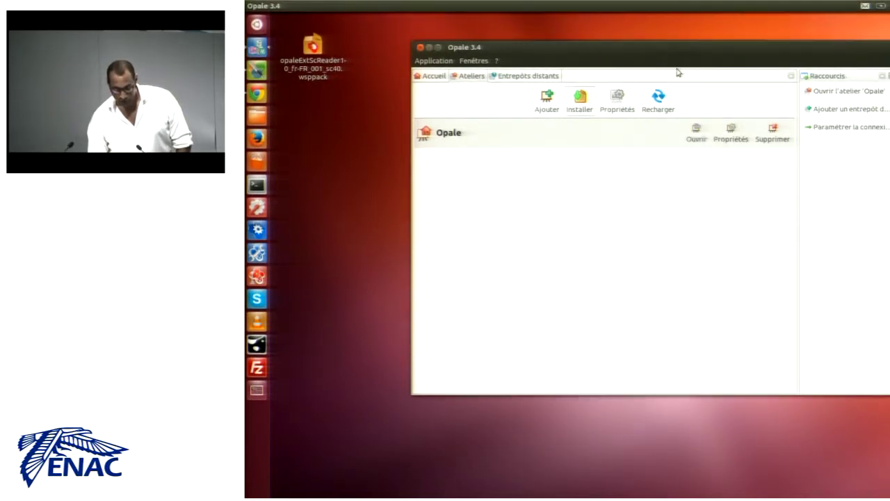
# Enable the Opale - ScenariReader 1.0 (fr-FR) extension in the Opale workshop's properties and save the change
pyautogui.click(733, 136)
pyautogui.click(617, 112)
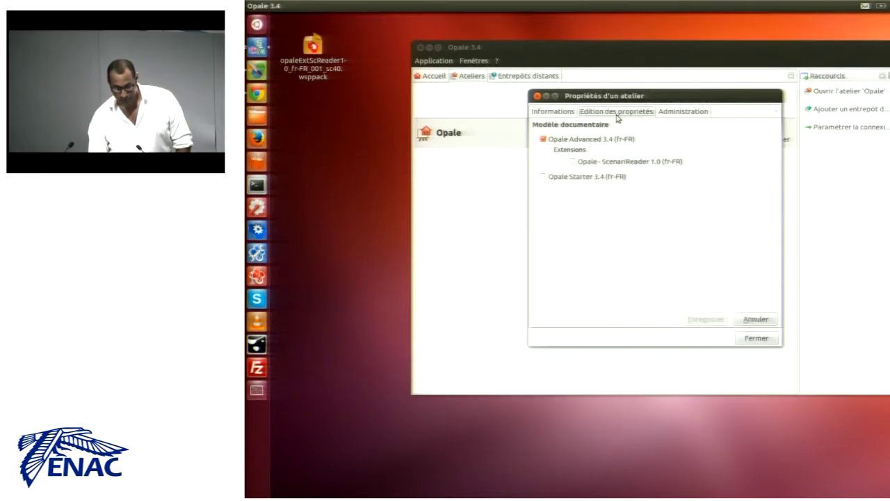
pyautogui.click(575, 161)
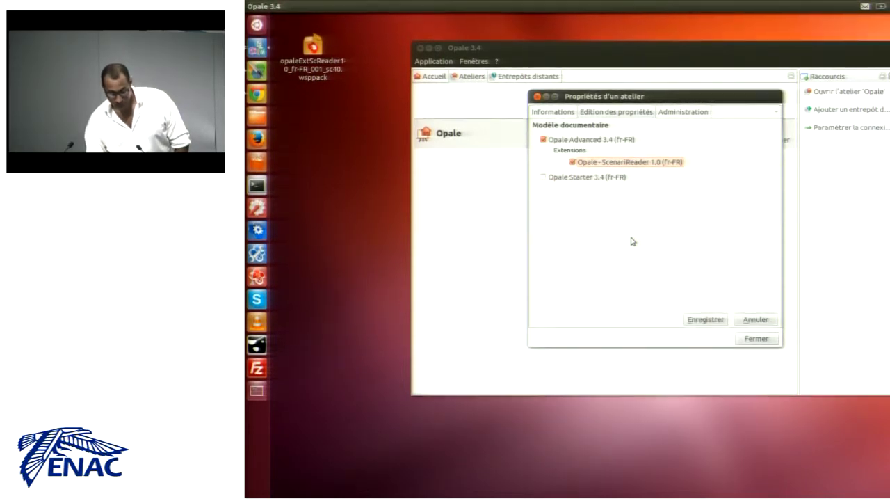
pyautogui.click(688, 320)
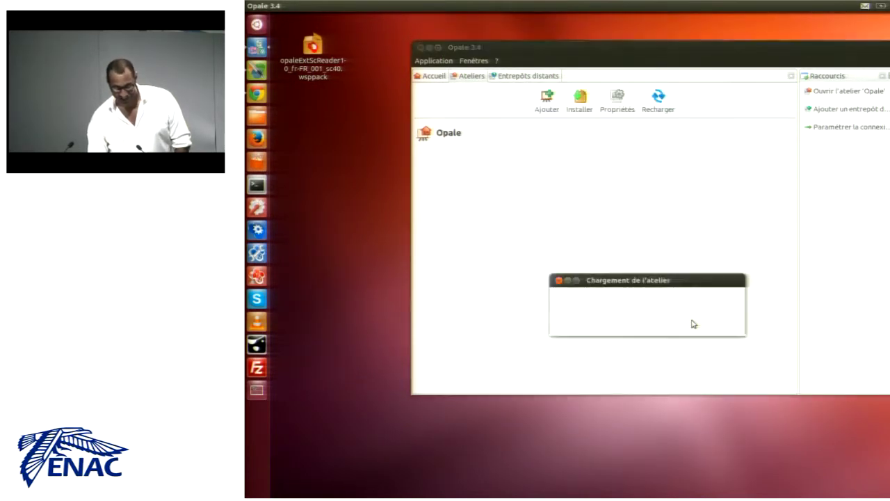
pyautogui.click(748, 333)
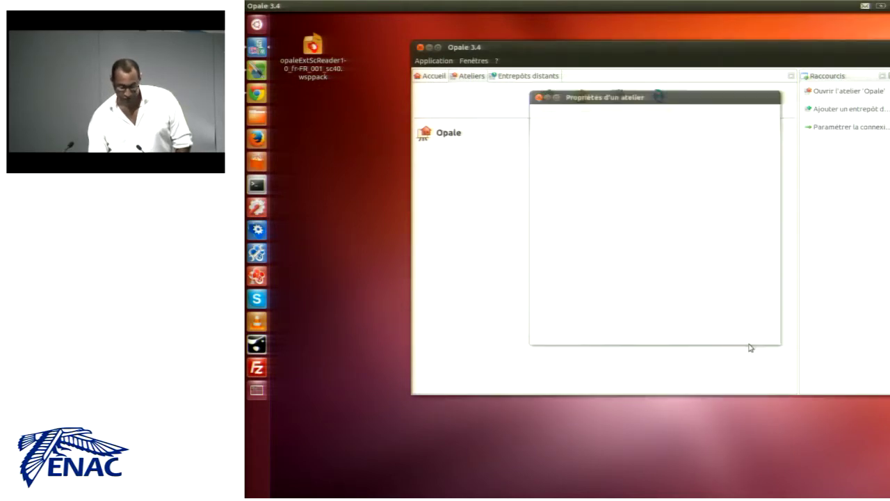
# Reopen the Opale workshop and create a Flux RSS ScenariReader item in the Rencontres Scenari space under its default name
pyautogui.doubleClick(481, 142)
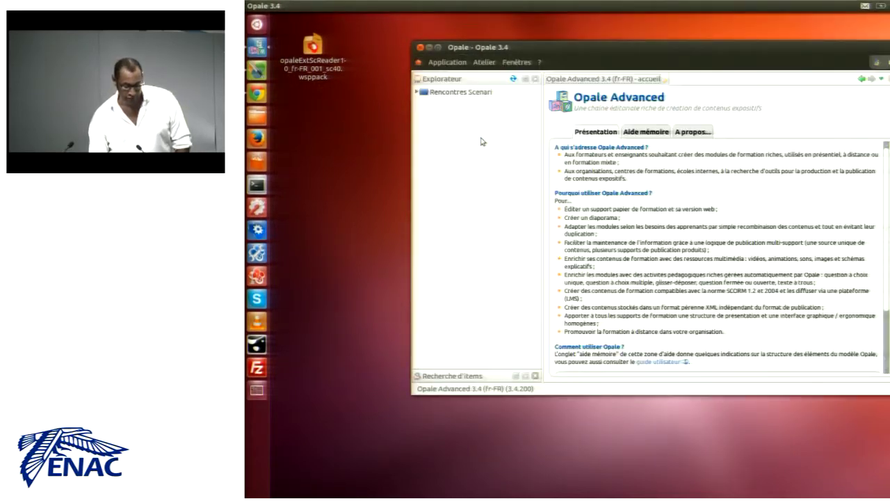
pyautogui.doubleClick(421, 91)
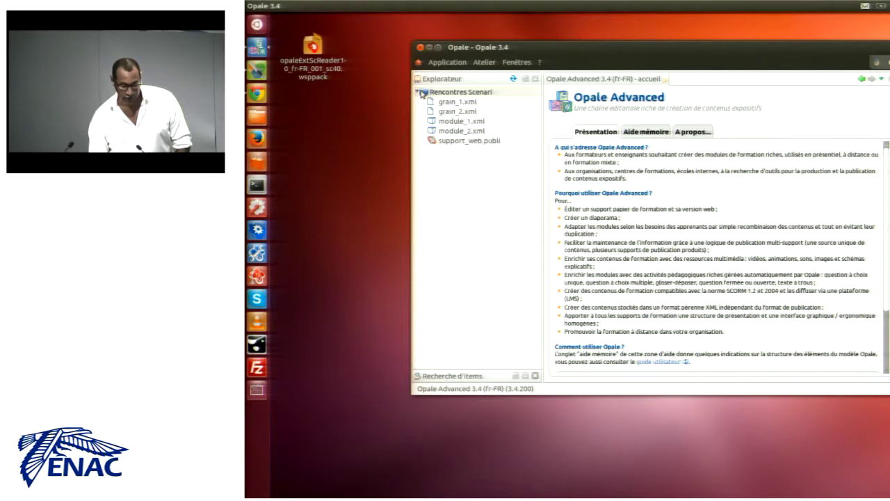
pyautogui.rightClick(436, 95)
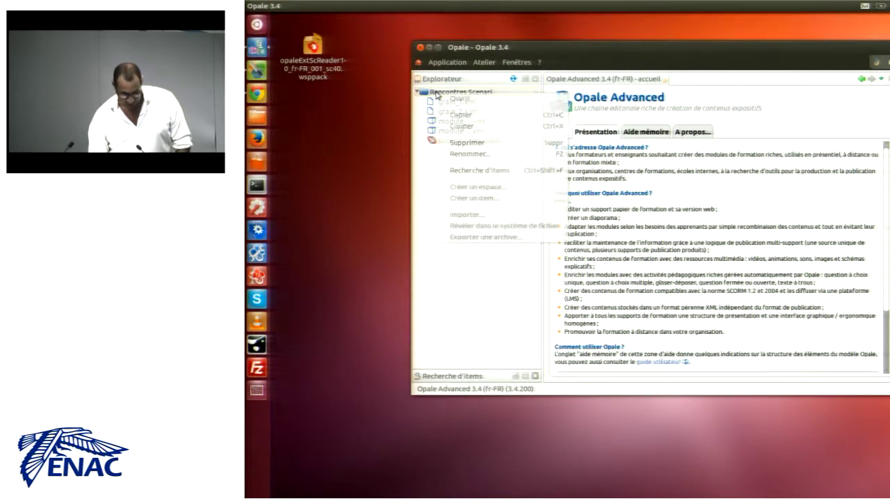
pyautogui.click(490, 198)
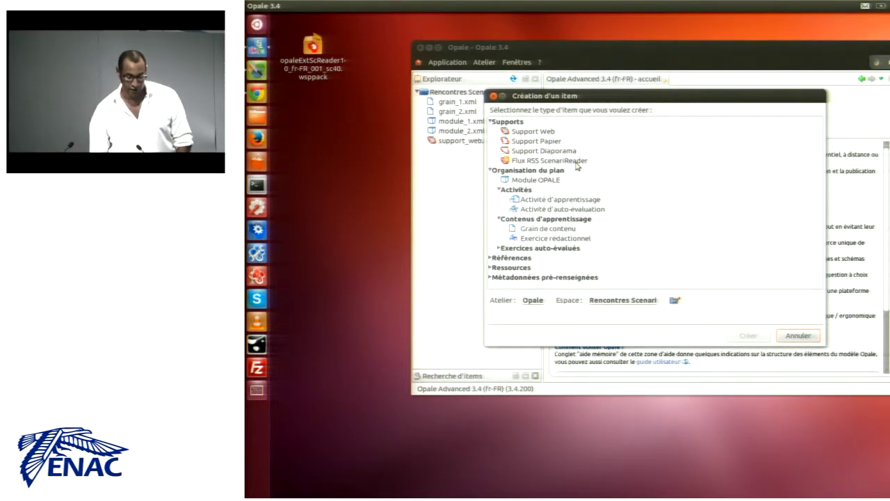
pyautogui.click(575, 164)
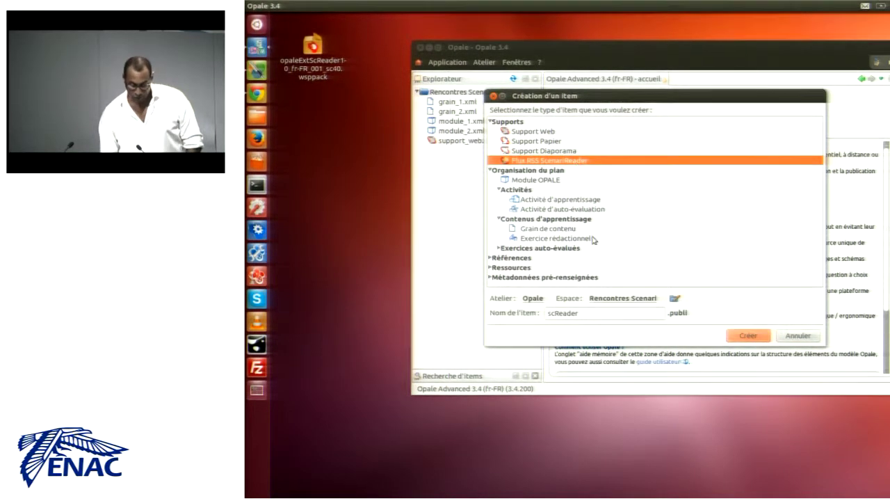
pyautogui.click(737, 336)
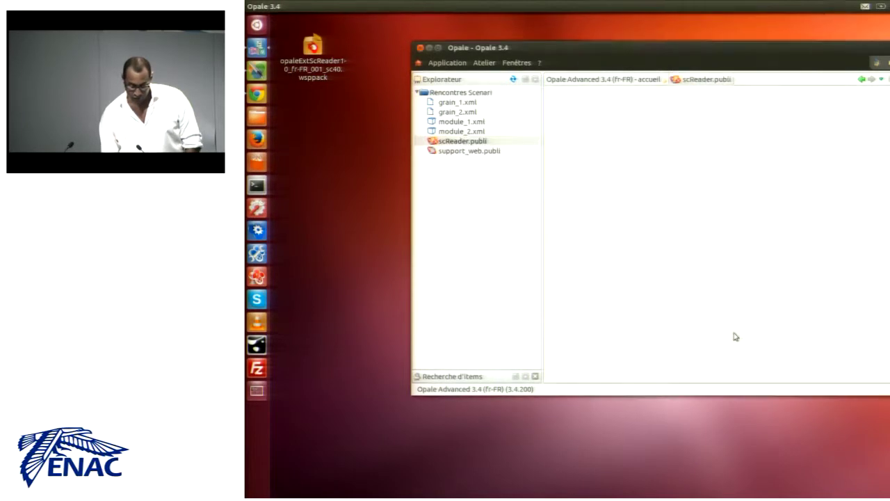
# Enter "Rencontrecenari" as the title of the ScenariReader RSS feed
pyautogui.click(632, 165)
pyautogui.write('Rencontrecenari')
pyautogui.press('Tab')
pyautogui.write('http:')
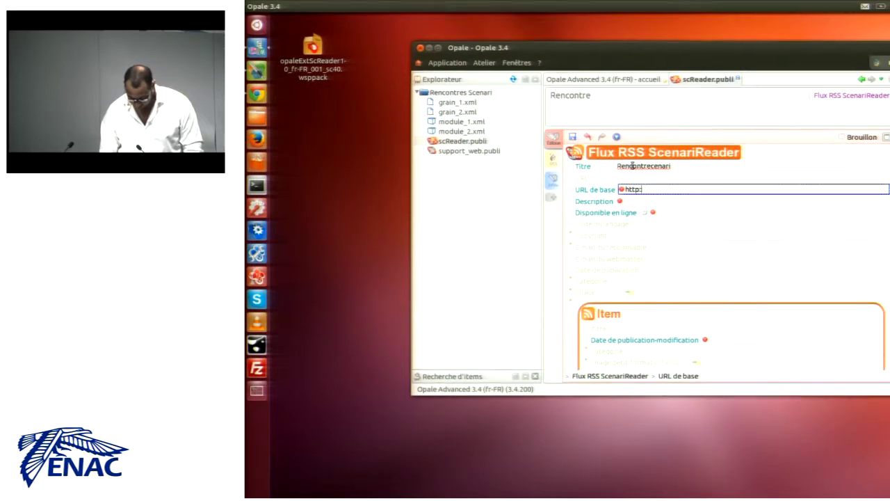
pyautogui.write('//www.soreha')
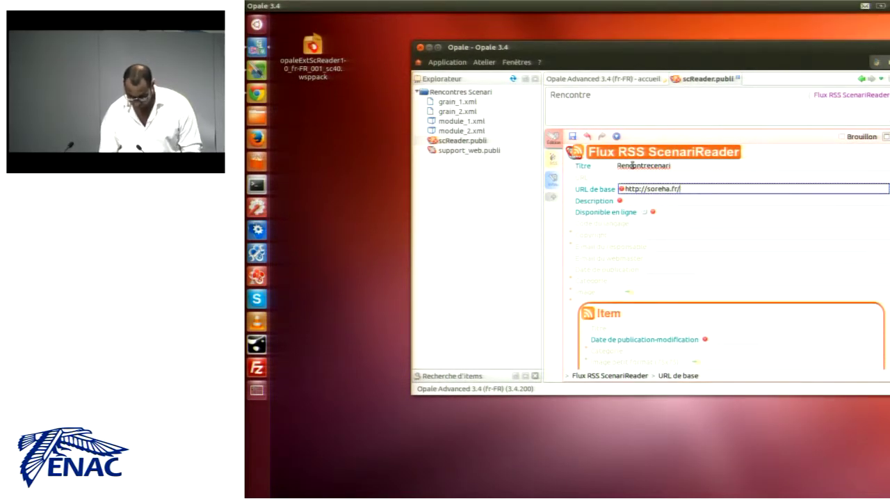
pyautogui.write('.fr/')
pyautogui.press('Left')
pyautogui.press('Left')
pyautogui.press('Left')
pyautogui.press('Left')
pyautogui.press('Left')
pyautogui.press('Left')
pyautogui.press('Left')
pyautogui.press('Left')
pyautogui.press('Left')
pyautogui.press('Left')
pyautogui.write('www.')
pyautogui.press('End')
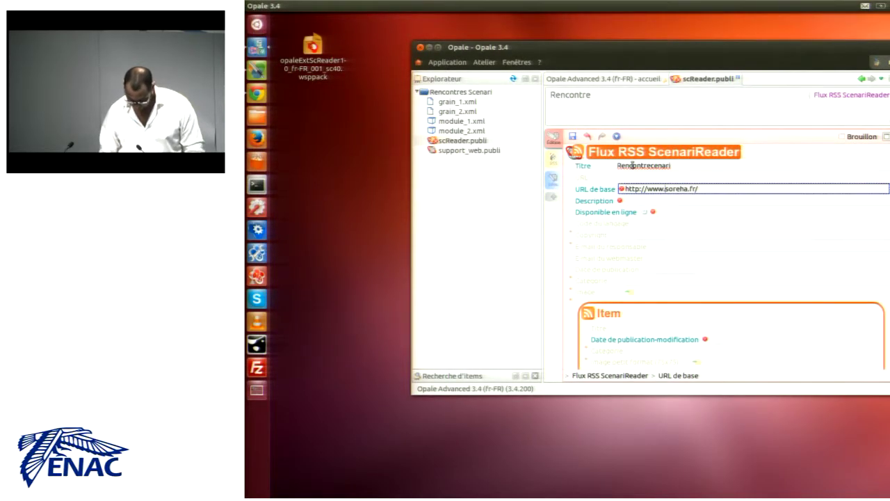
pyautogui.write('demo')
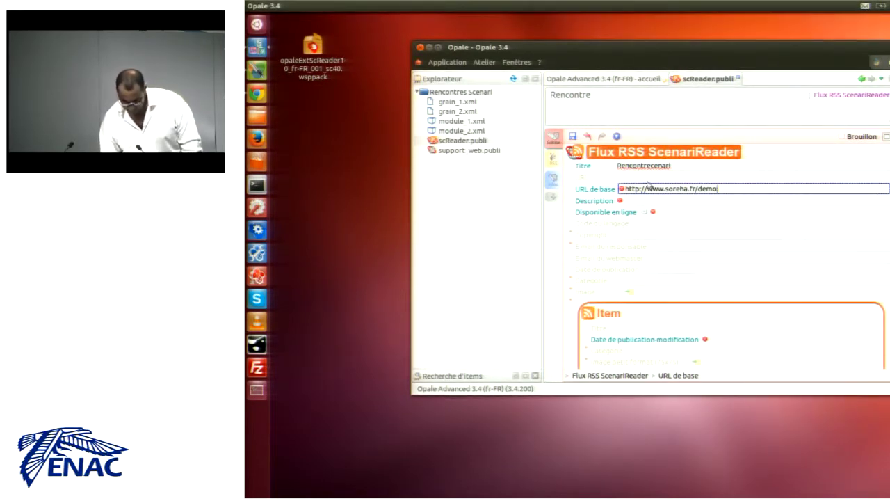
# Enter "Description" as the feed's description and set its online availability (Disponible en ligne) to Non
pyautogui.click(658, 201)
pyautogui.write('Description')
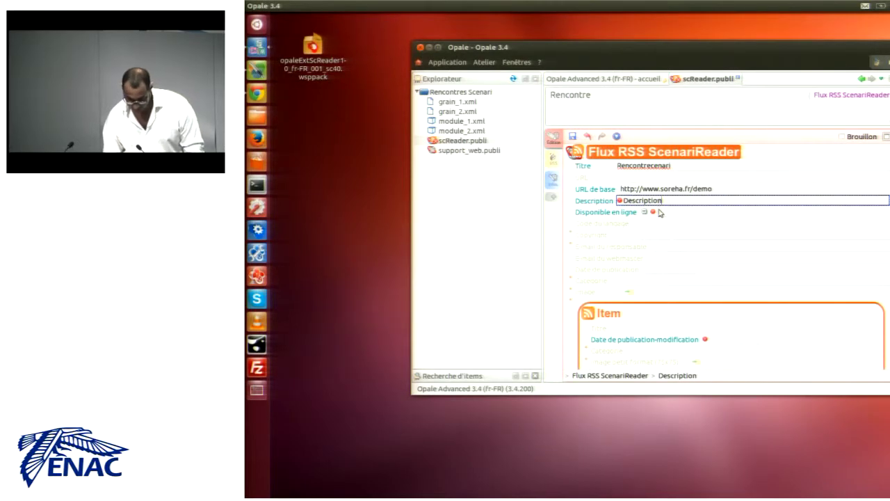
pyautogui.click(658, 212)
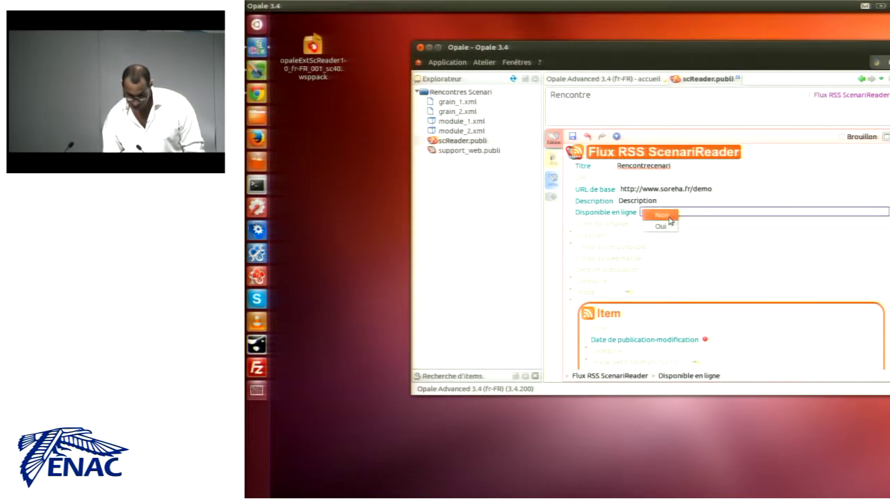
pyautogui.click(662, 216)
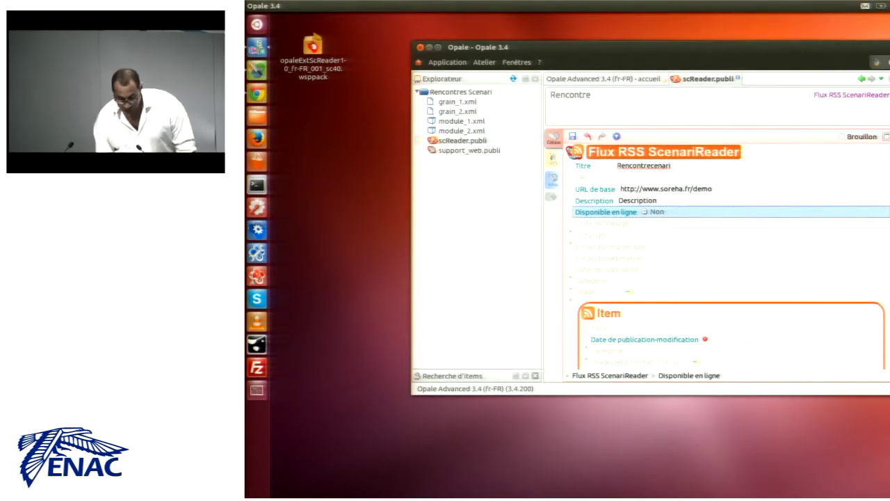
# Link support_web.publi to the feed's item and set the item's publication-modification date to 28/08/2013
pyautogui.scroll(-1, 728, 257)
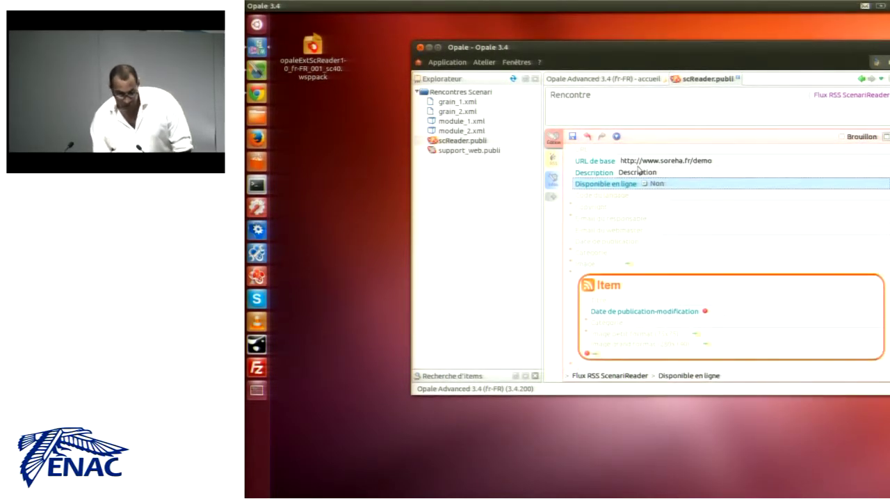
pyautogui.moveTo(472, 154); pyautogui.dragTo(584, 356)
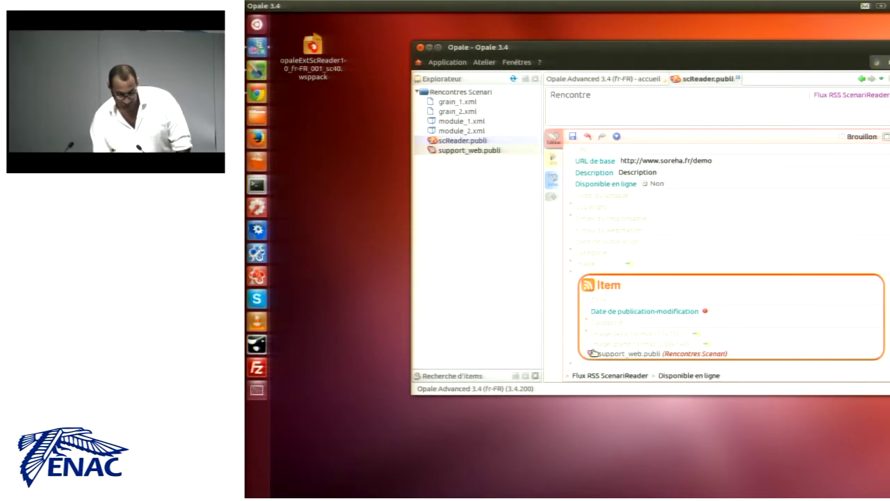
pyautogui.click(723, 312)
pyautogui.click(743, 377)
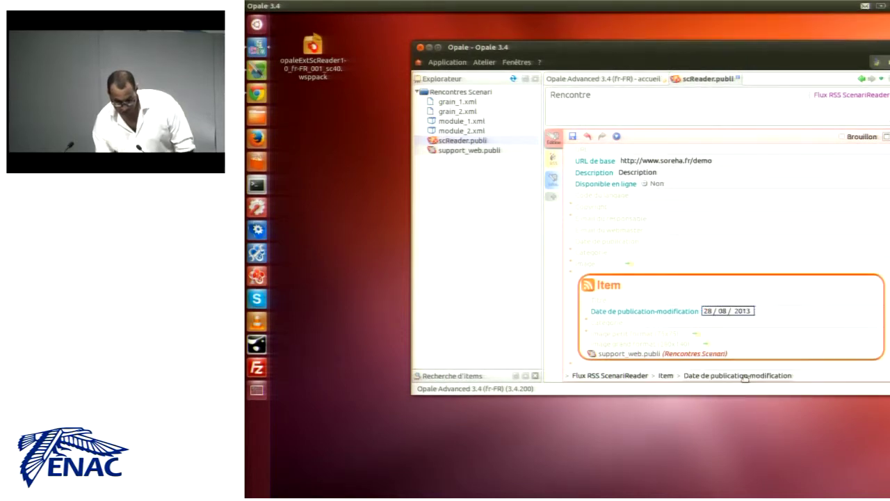
# Save scReader.publi and generate its Flux RSS ScenariReader publication
pyautogui.hotkey('ctrl', 's')
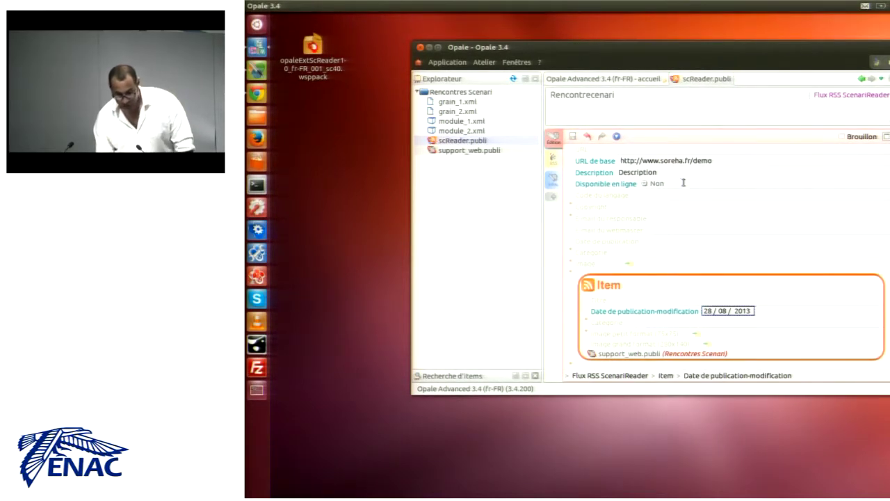
pyautogui.click(553, 160)
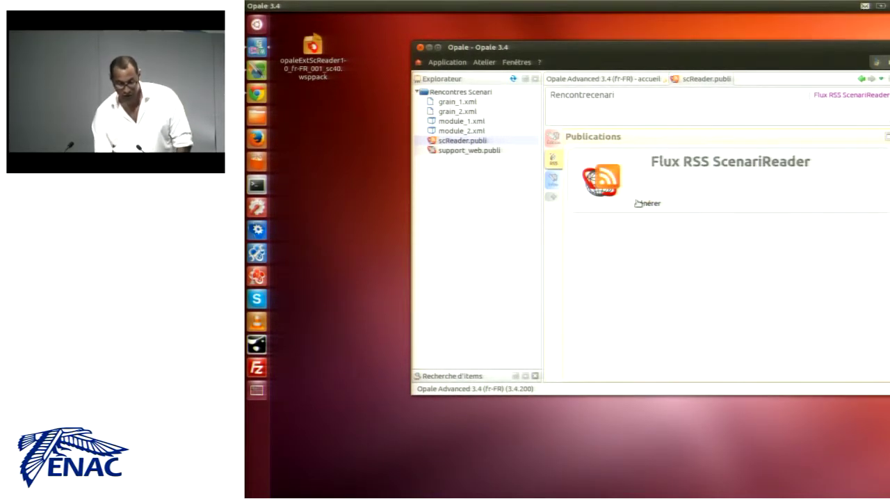
pyautogui.click(645, 200)
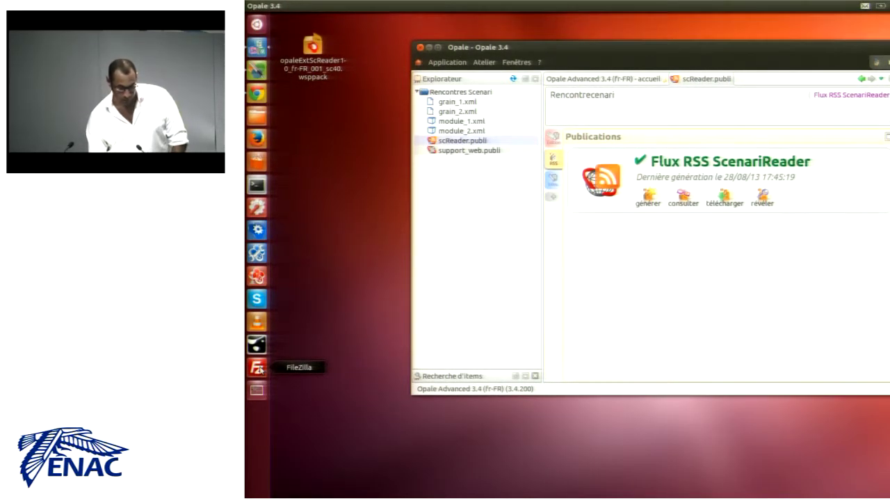
# Switch to FileZilla, connect to the saved Soreha site and open the remote folder /httpdocs/demo
pyautogui.click(258, 368)
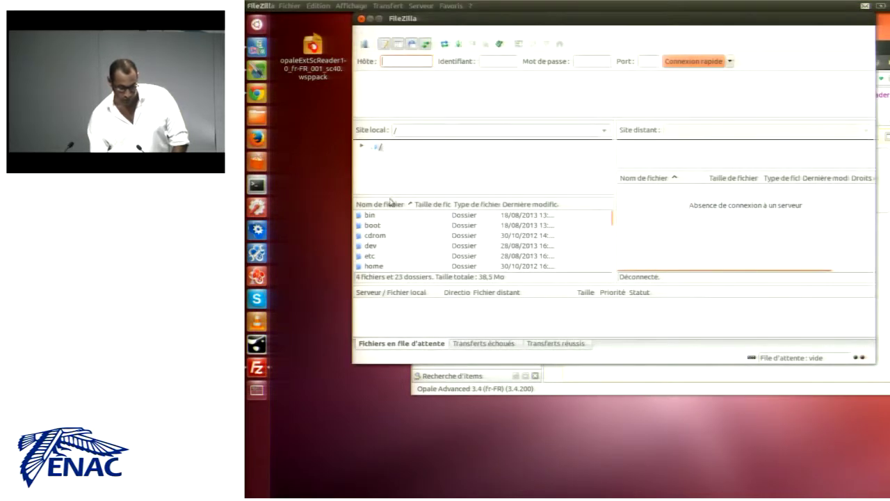
pyautogui.click(373, 44)
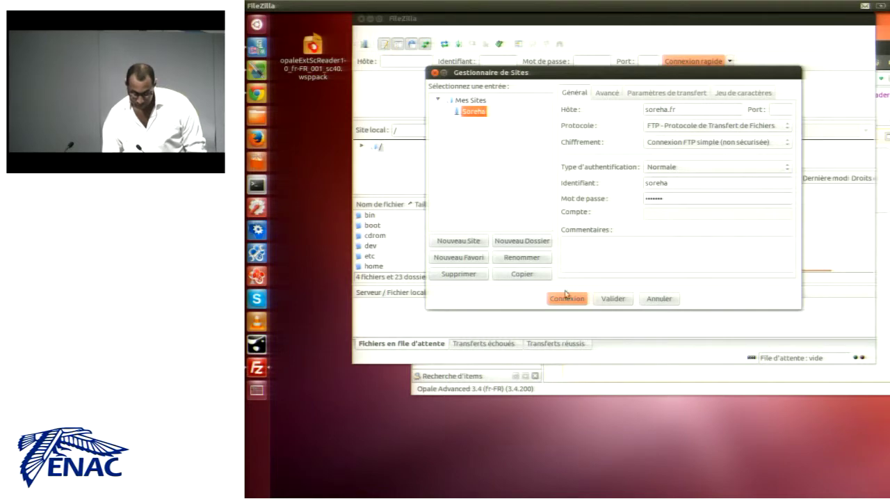
pyautogui.click(566, 296)
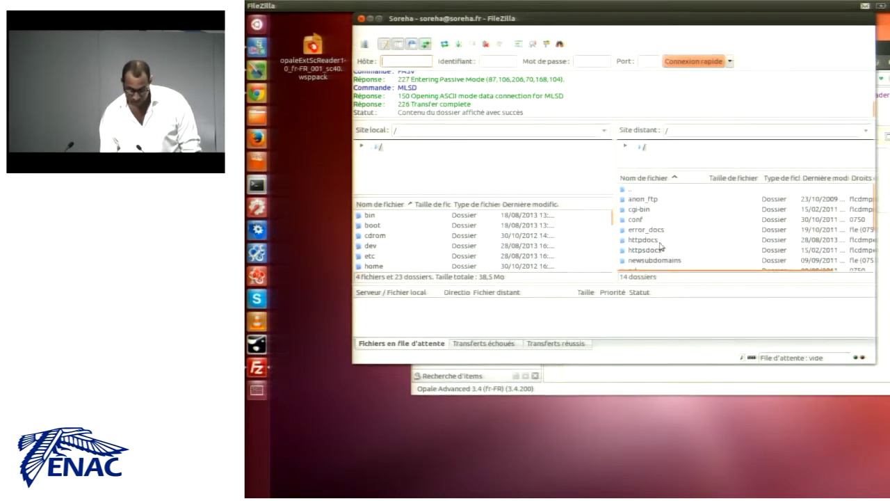
pyautogui.doubleClick(653, 241)
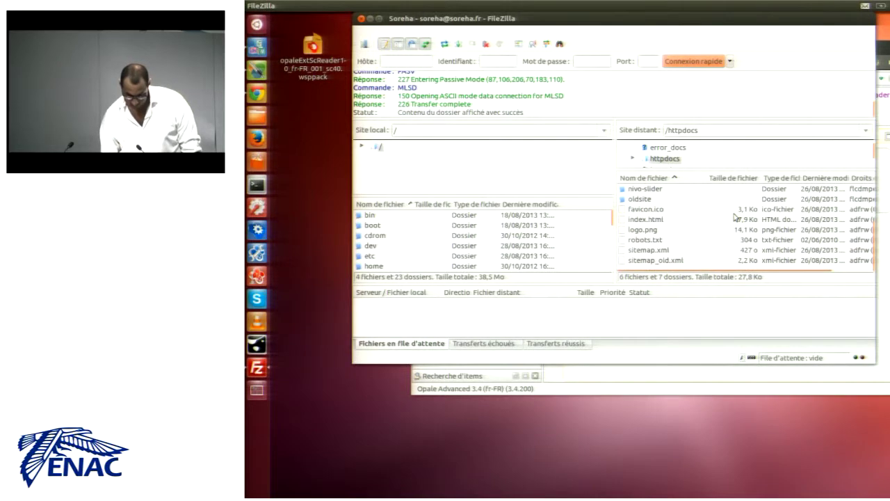
pyautogui.doubleClick(666, 209)
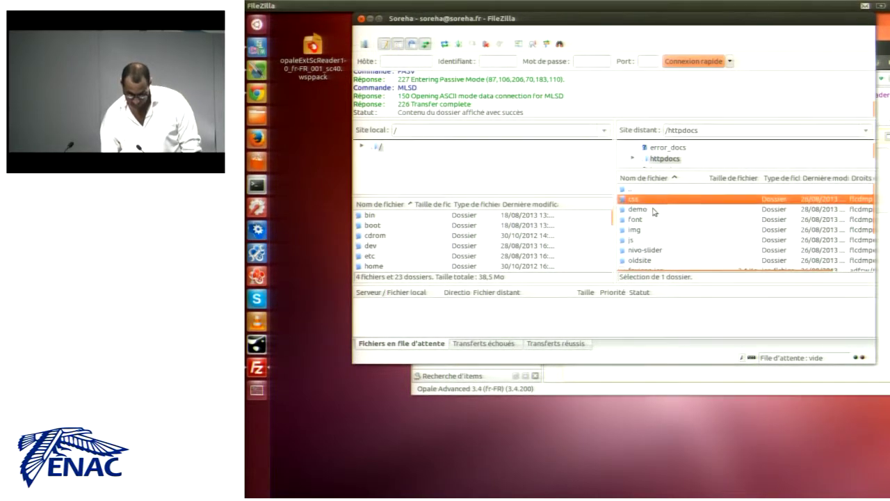
# Return to Opale, reveal the last generated publication and browse to /usr/bin to choose the application that opens it
pyautogui.click(684, 378)
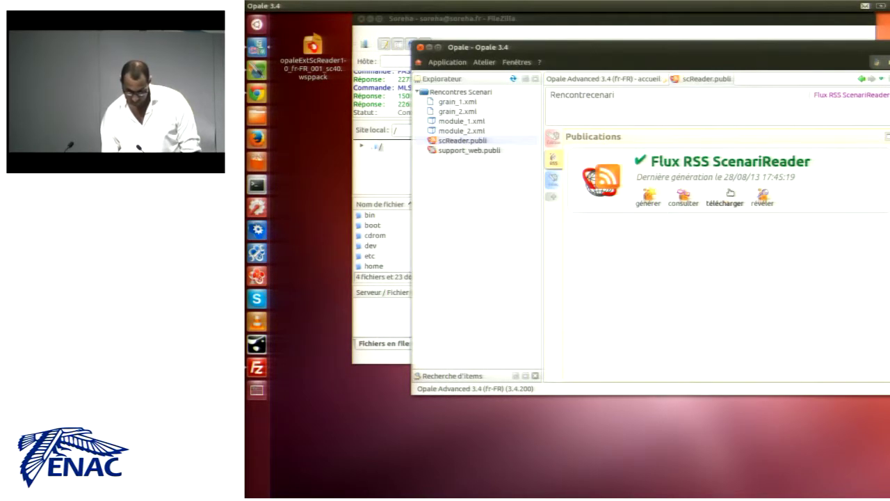
pyautogui.click(763, 201)
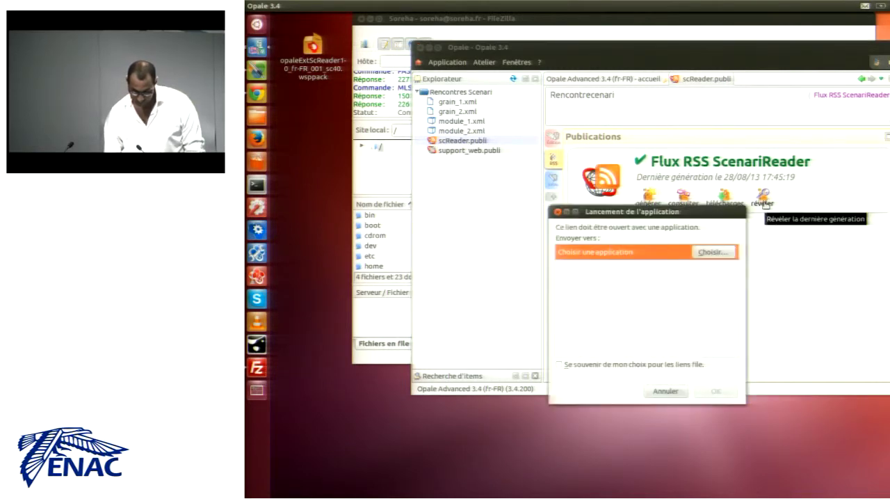
pyautogui.click(713, 254)
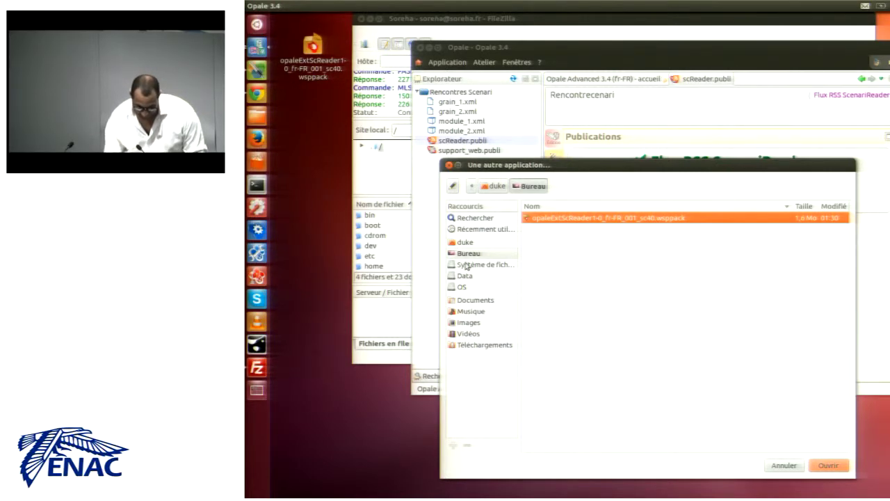
pyautogui.click(466, 265)
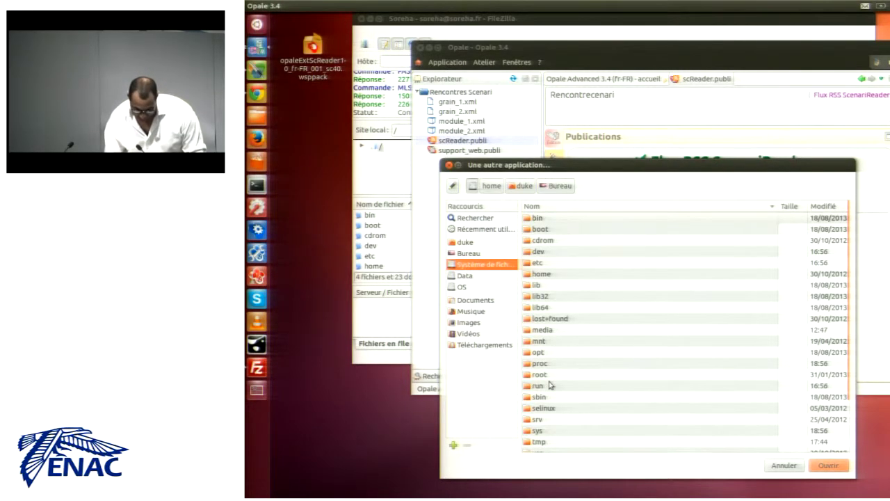
pyautogui.scroll(-3, 550, 384)
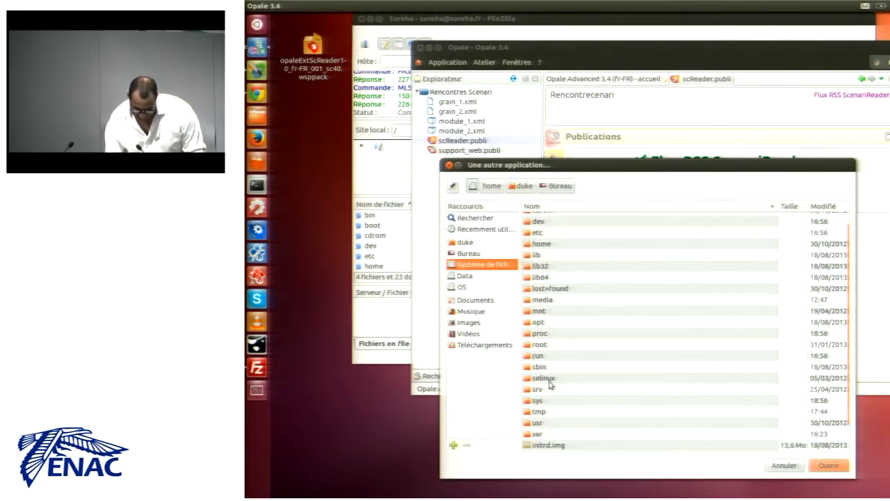
pyautogui.doubleClick(535, 424)
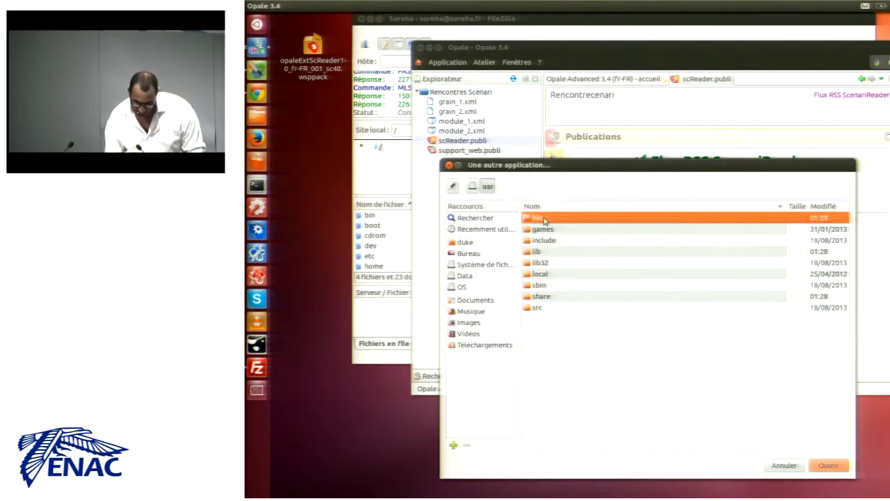
pyautogui.doubleClick(545, 219)
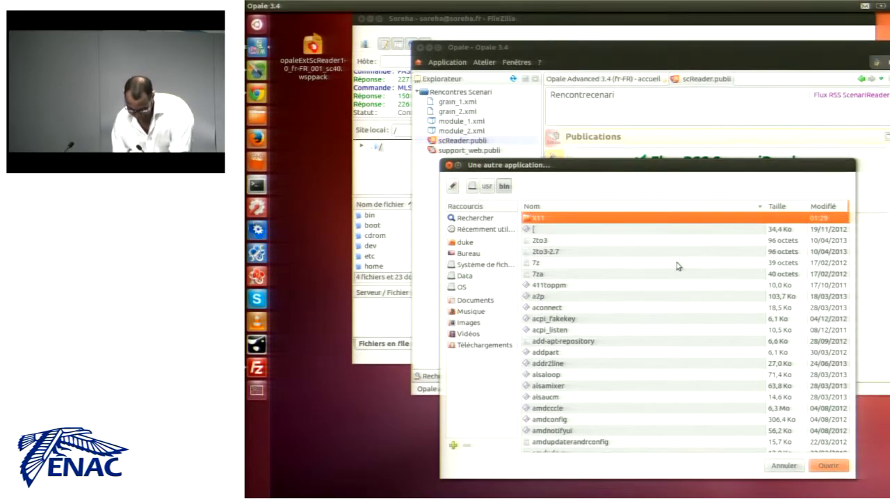
# Choose nautilus from /usr/bin as the application and open the generated rssScReader folder with it
pyautogui.scroll(-15, 678, 265)
pyautogui.scroll(-20, 678, 265)
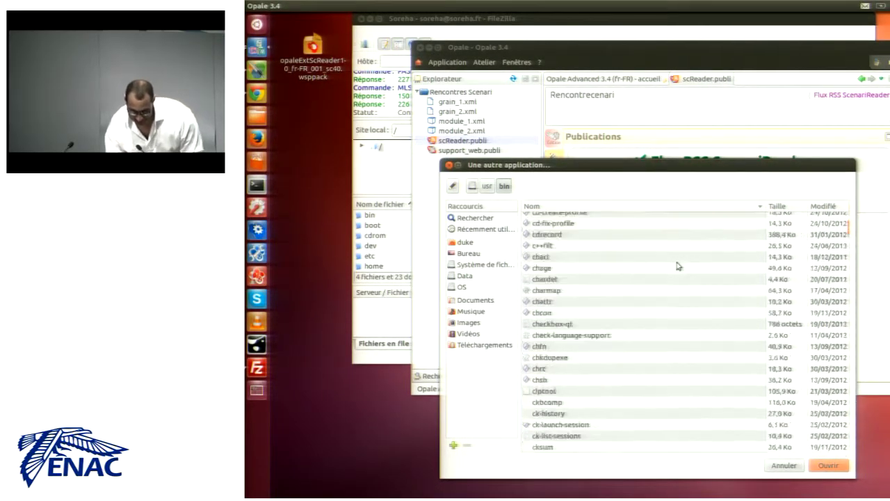
pyautogui.scroll(-20, 678, 266)
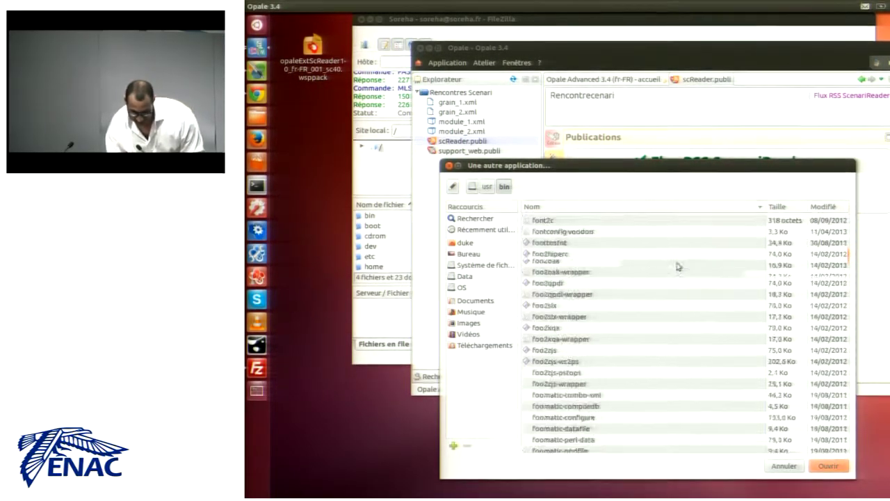
pyautogui.scroll(-20, 678, 266)
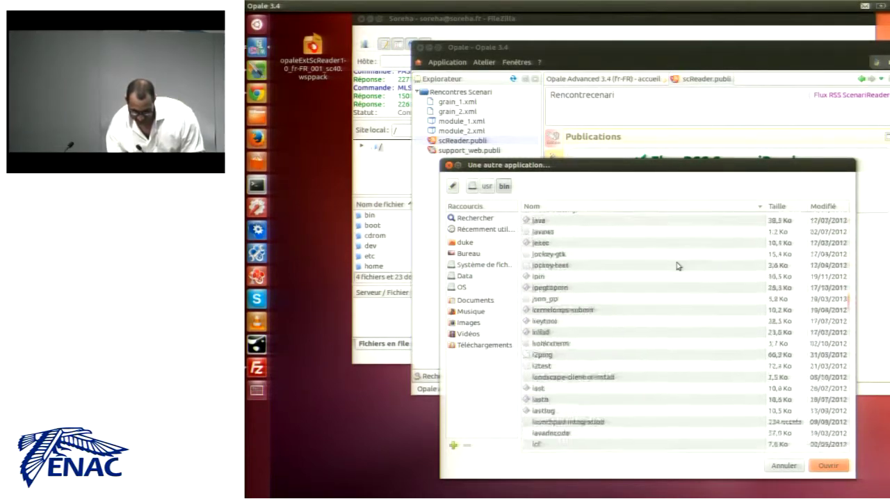
pyautogui.scroll(-20, 678, 265)
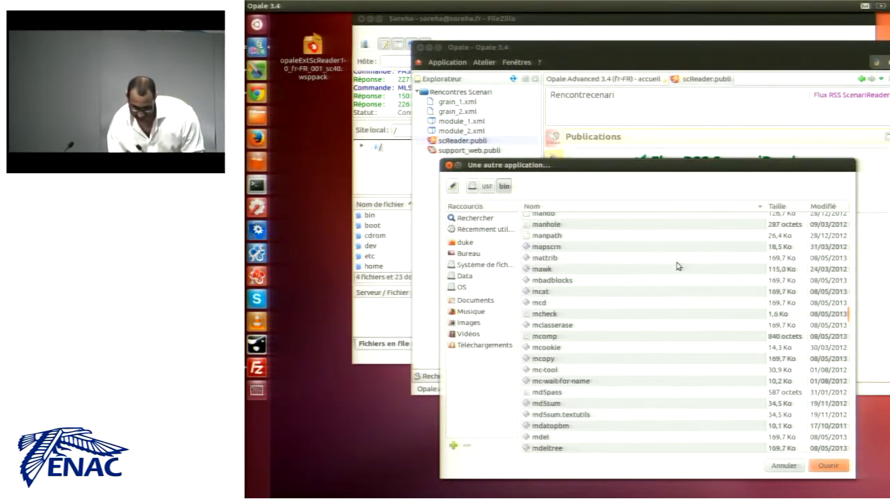
pyautogui.scroll(-10, 678, 266)
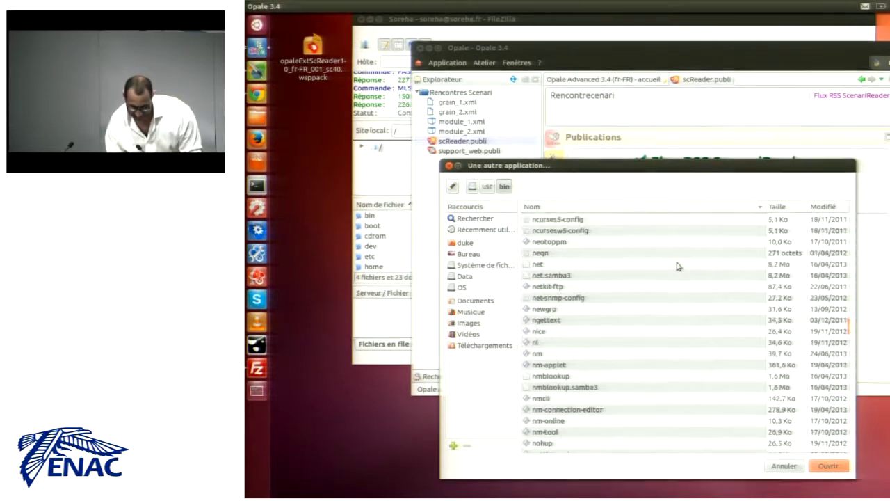
pyautogui.scroll(5, 678, 266)
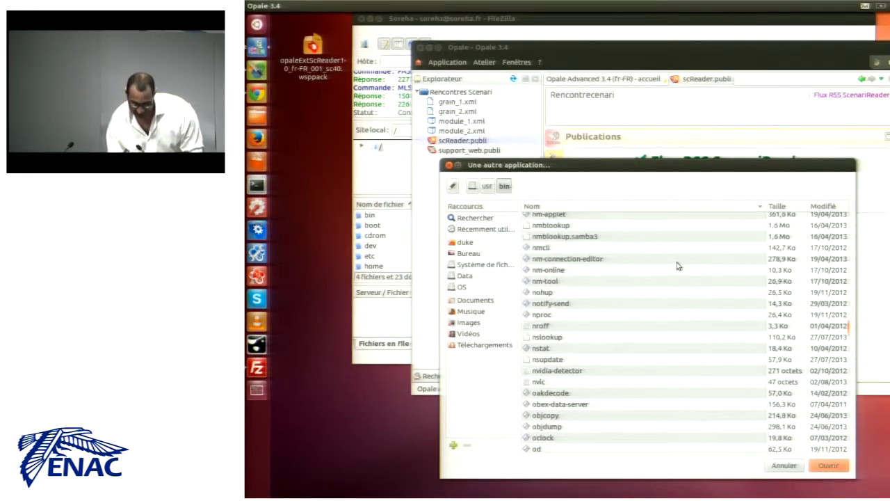
pyautogui.scroll(5, 678, 265)
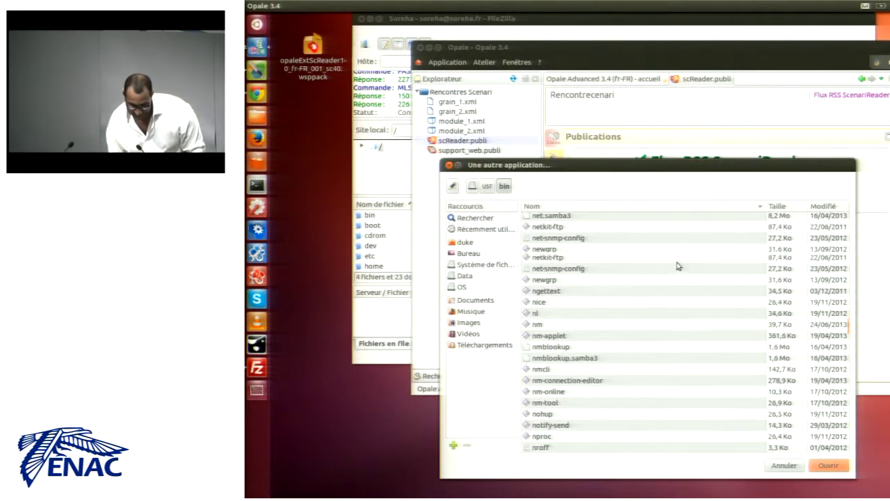
pyautogui.doubleClick(629, 276)
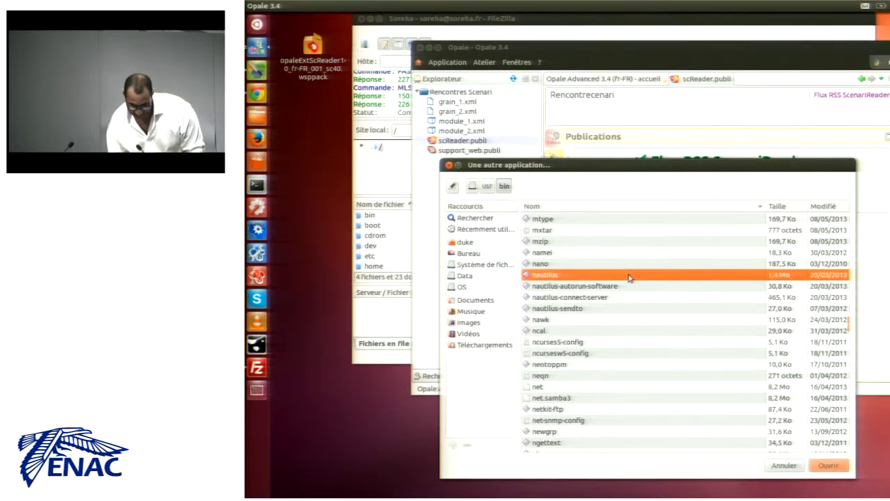
pyautogui.click(713, 392)
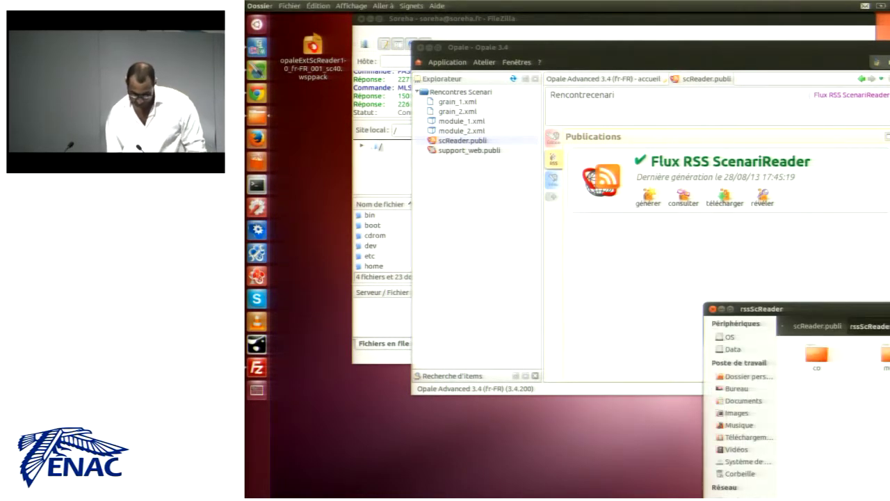
# Examine the contents of the co/support_web folder in the generated publication and go back to rssScReader
pyautogui.moveTo(835, 308); pyautogui.dragTo(634, 228)
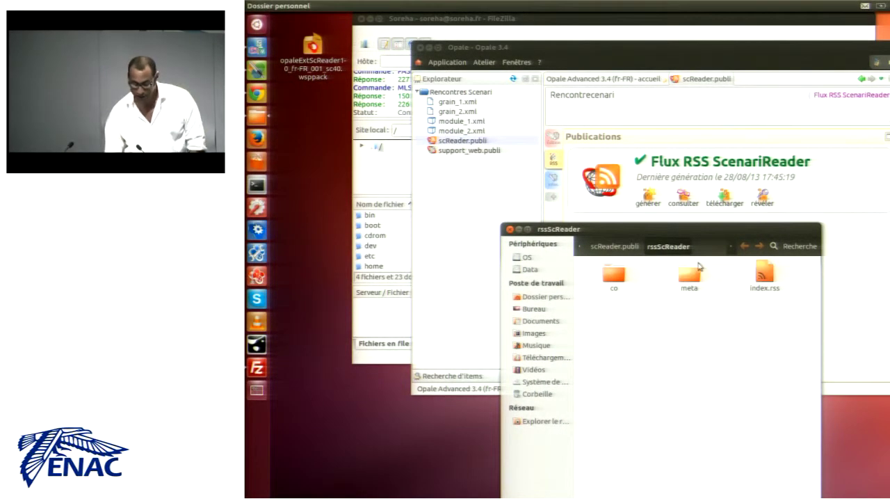
pyautogui.doubleClick(614, 275)
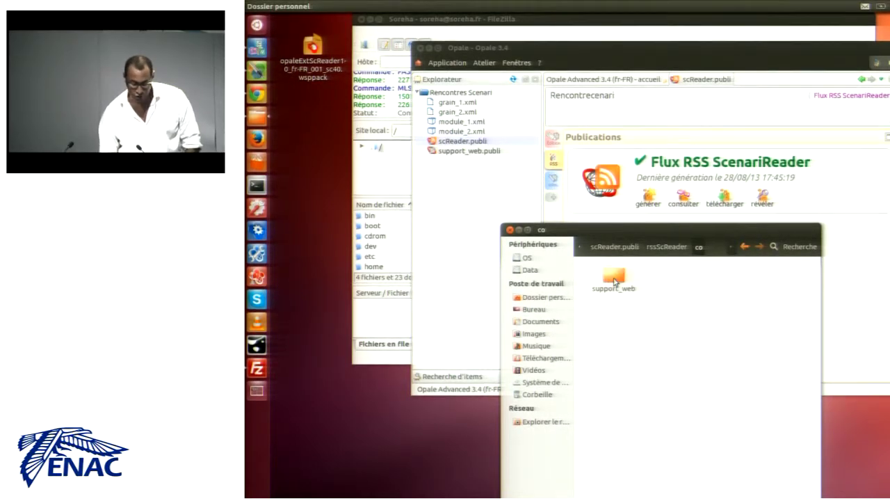
pyautogui.doubleClick(614, 278)
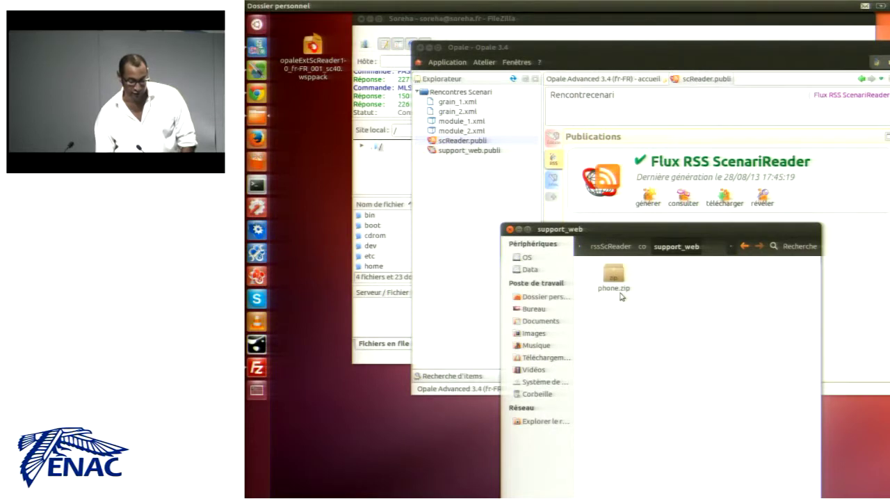
pyautogui.click(743, 247)
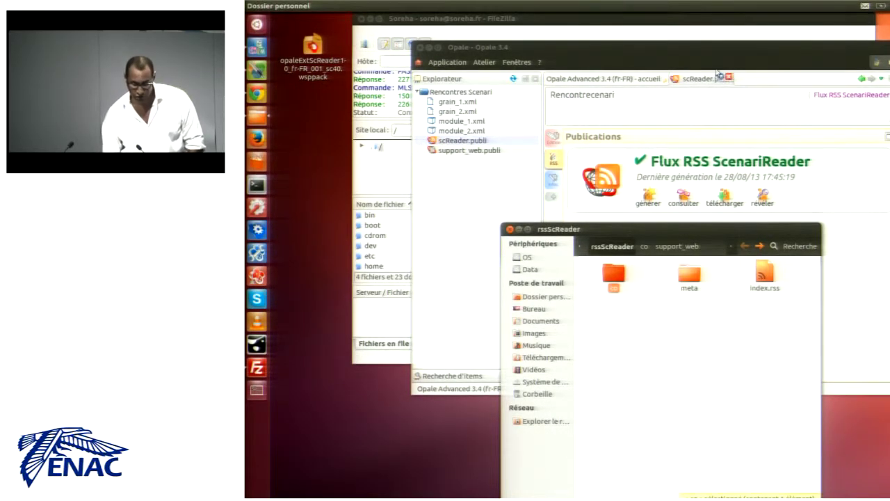
# Upload the co and meta folders and index.rss from rssScReader to the remote folder /httpdocs/demo in FileZilla
pyautogui.moveTo(650, 227); pyautogui.dragTo(438, 321)
pyautogui.click(607, 34)
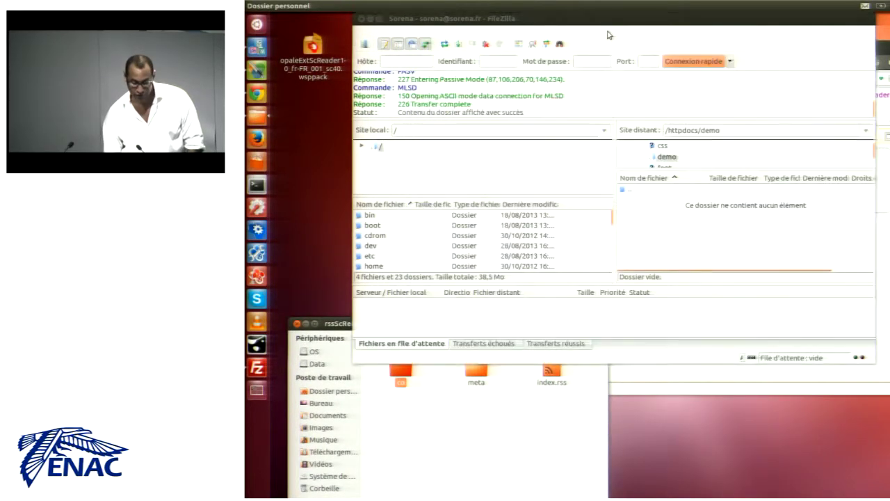
pyautogui.moveTo(546, 430); pyautogui.dragTo(391, 354)
pyautogui.moveTo(479, 371); pyautogui.dragTo(686, 225)
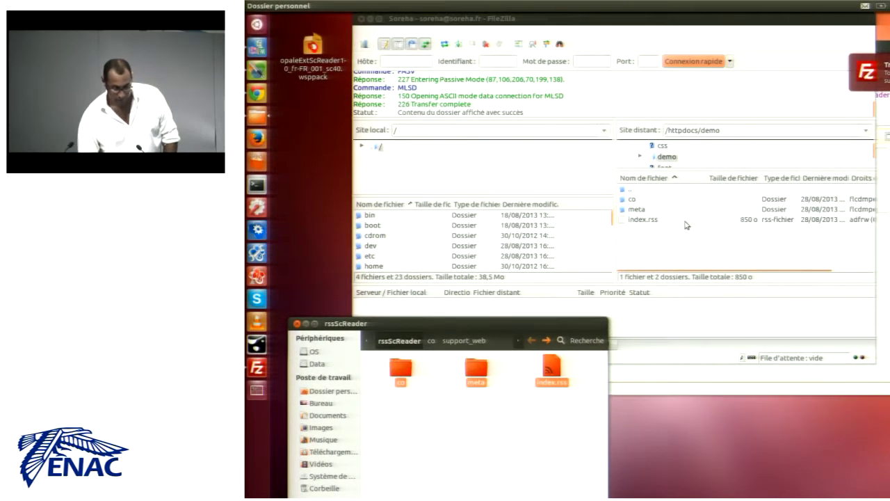
pyautogui.click(685, 251)
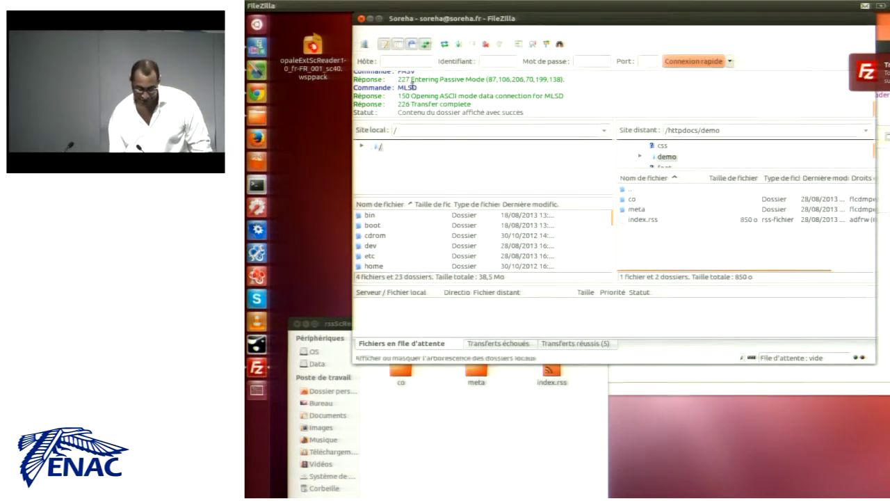
pyautogui.click(257, 94)
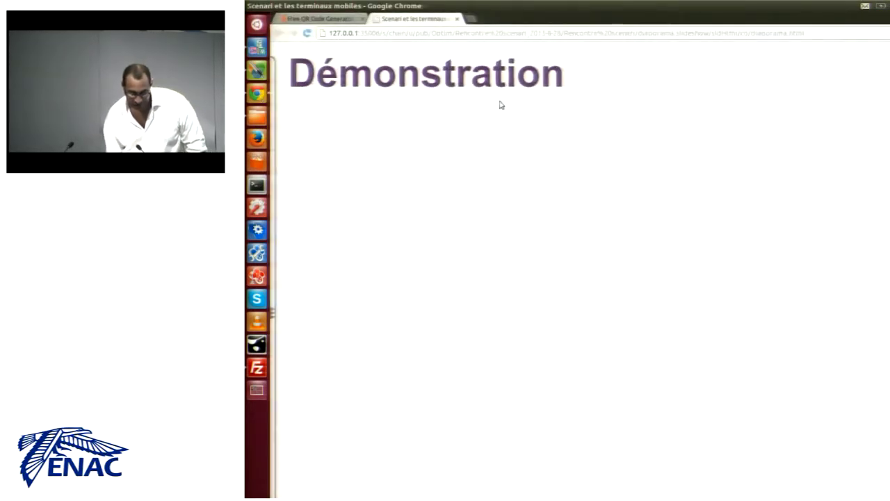
pyautogui.click(321, 18)
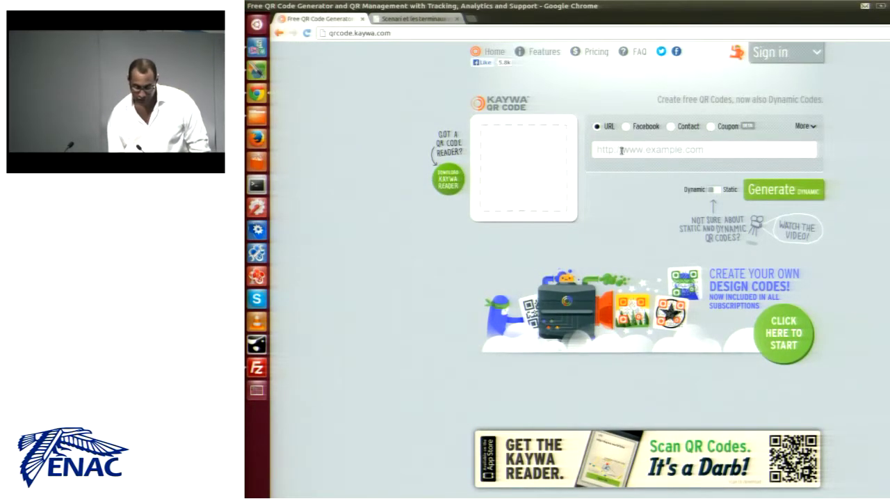
pyautogui.write('http://www.soreha.fr/demo/index.rss')
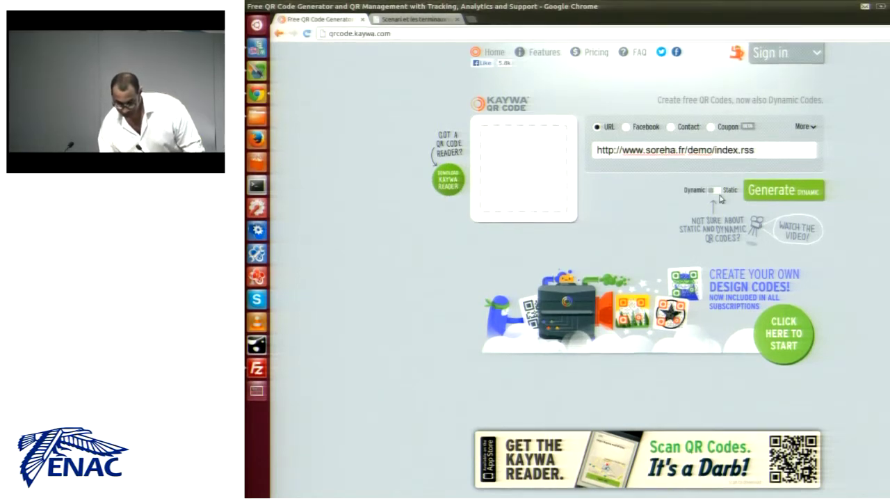
pyautogui.click(716, 189)
pyautogui.click(771, 191)
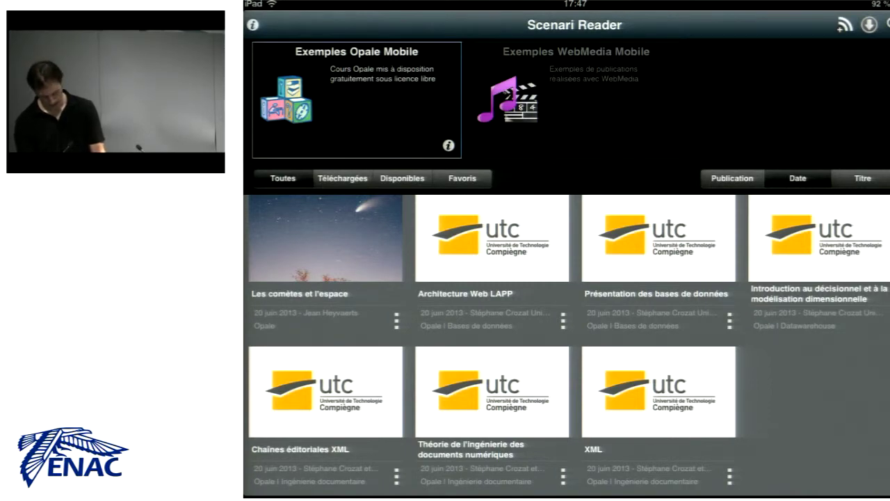
# Go to the iPad home screen, open Sc. Reader and display the publications of the Exemples WebMedia Mobile feed
pyautogui.press('super')
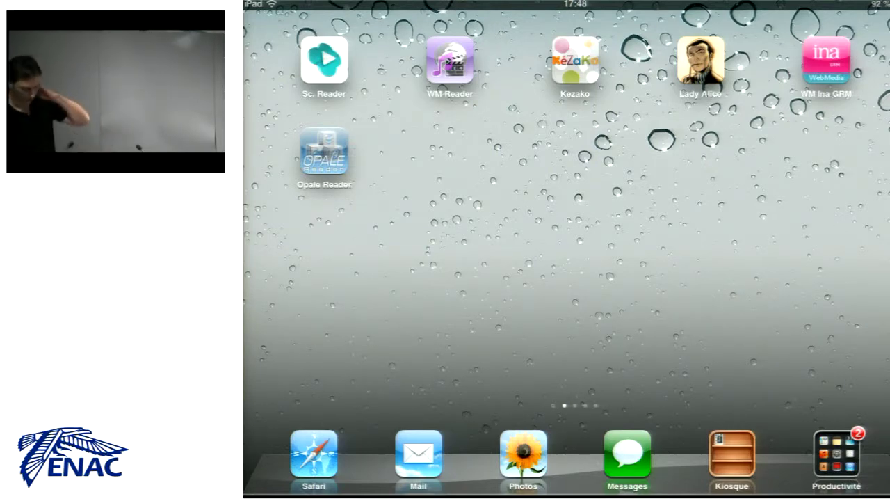
pyautogui.click(324, 60)
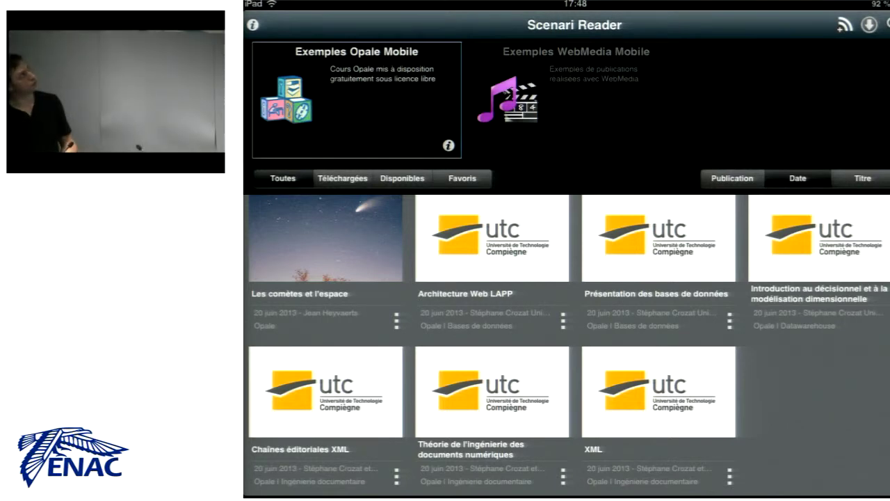
pyautogui.click(575, 98)
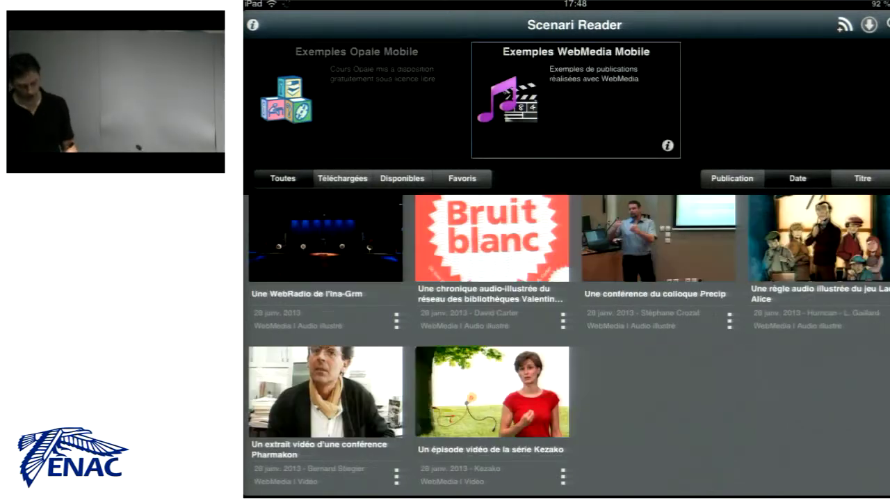